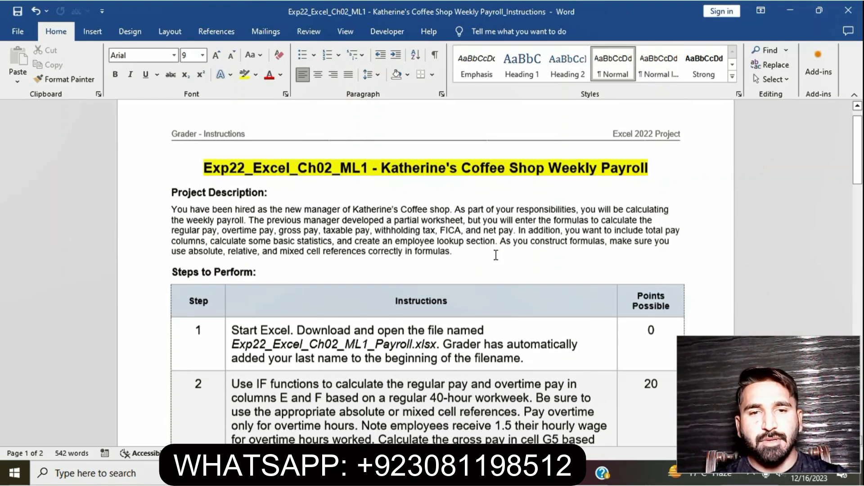
Highlight the Step 1 instruction text in the instructions table in yellow.
scroll(496, 255, "down", 3)
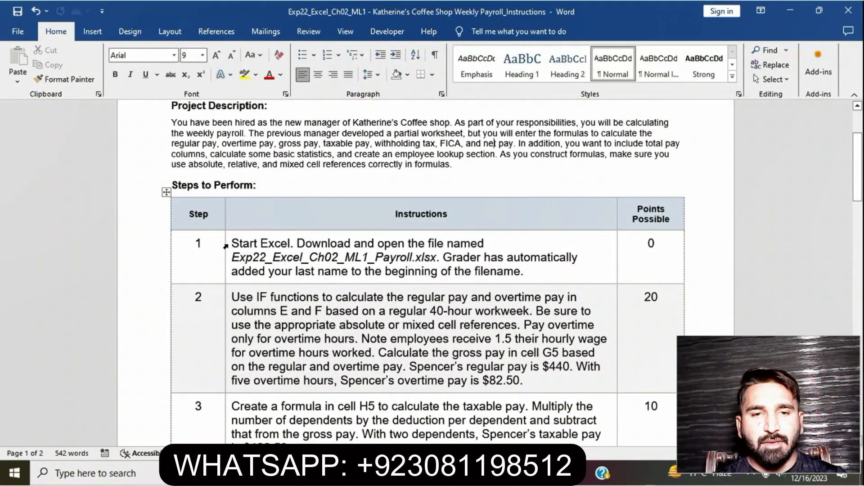
left_click(227, 245)
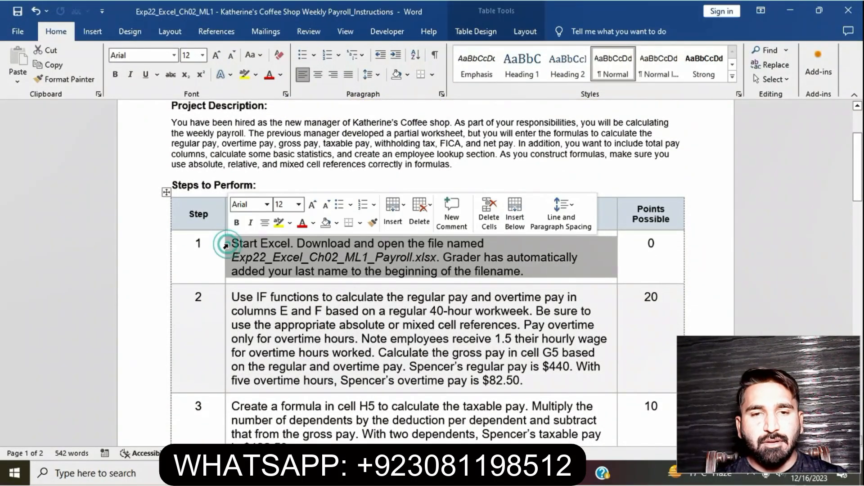
left_click(279, 222)
left_click(342, 261)
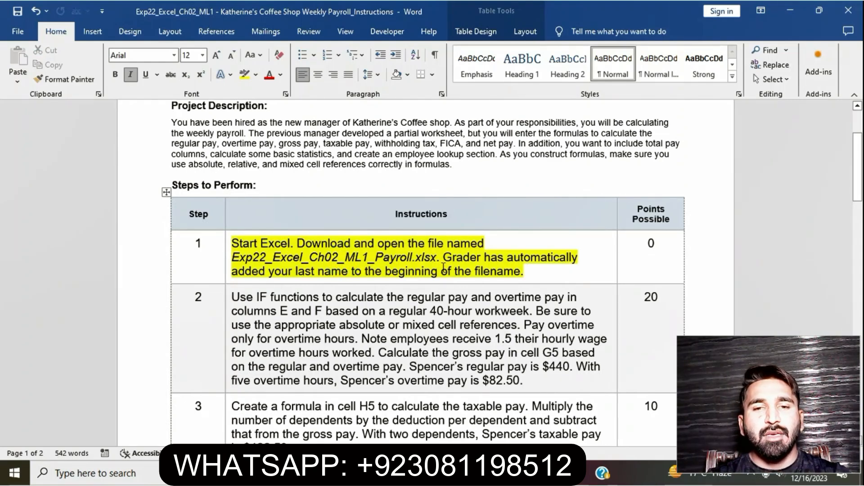
Switch to the payroll workbook, review the worksheet's employee data, assumptions and notes, then return to the instructions.
key("alt+Tab")
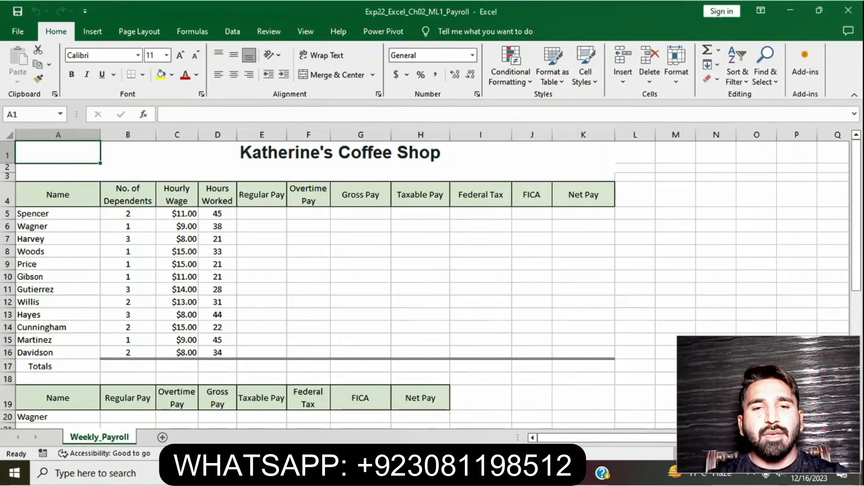
scroll(399, 352, "down", 3)
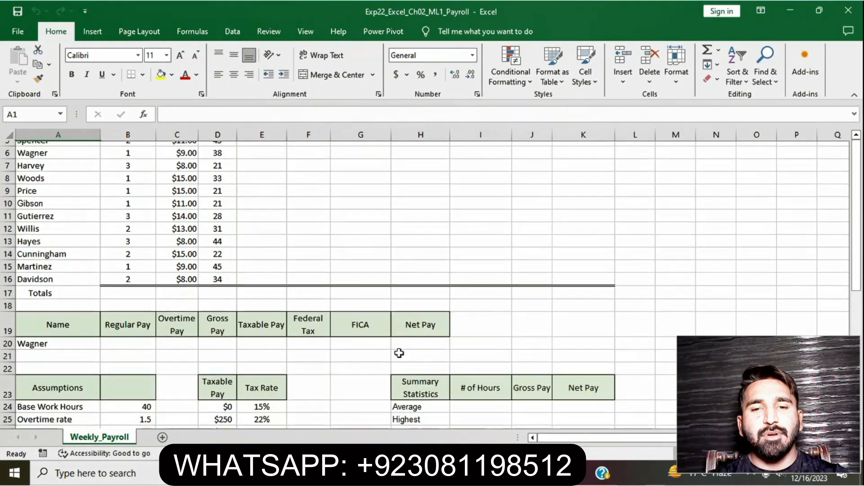
scroll(398, 352, "down", 3)
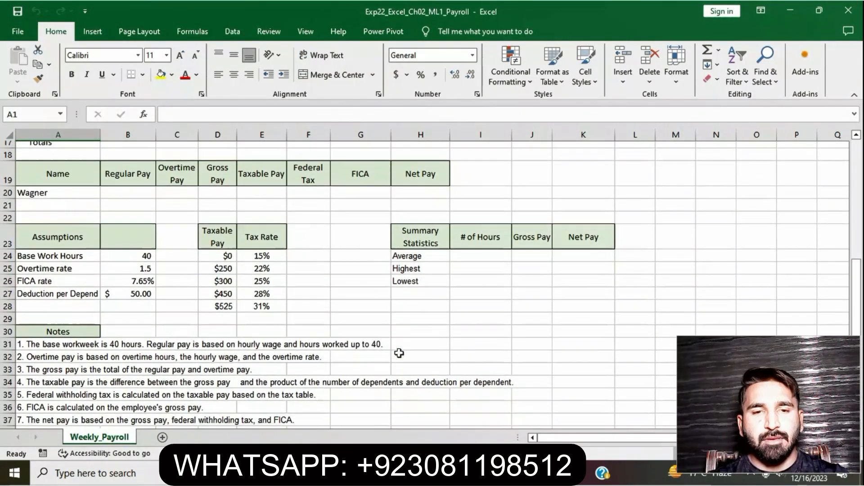
scroll(398, 353, "up", 6)
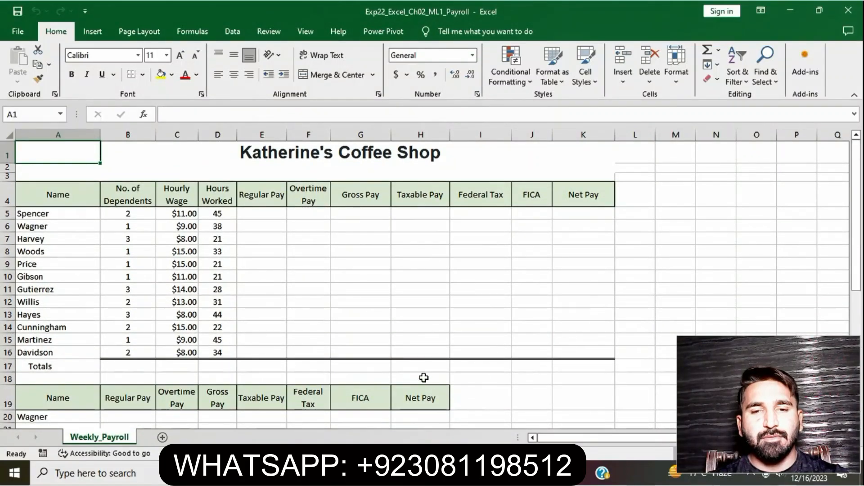
key("alt+Tab")
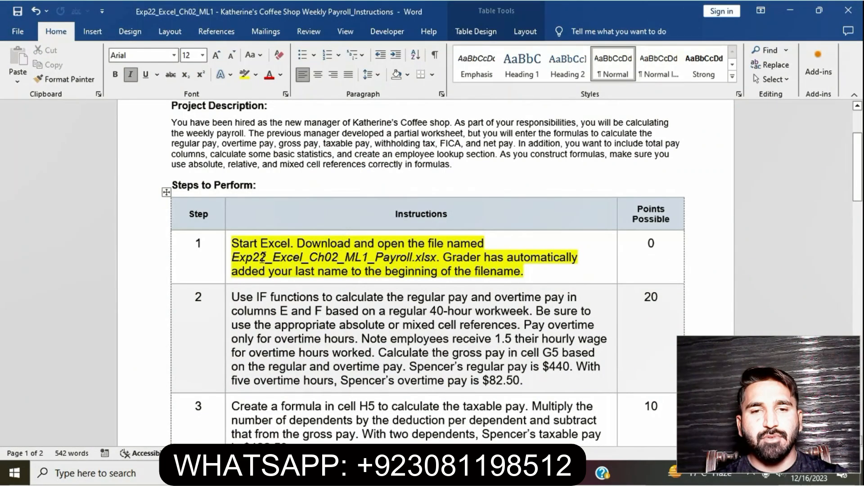
Remove the yellow highlight from the Step 1 instruction text.
left_click(228, 247)
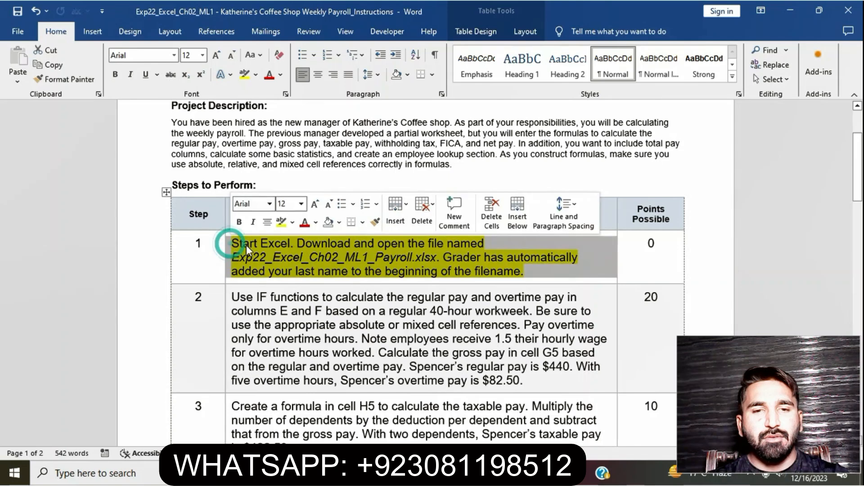
left_click(279, 224)
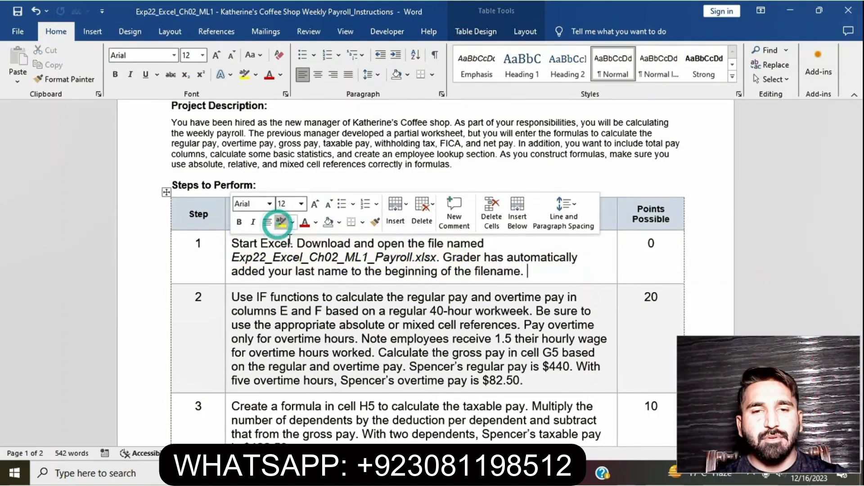
Highlight the Step 2 instruction text in yellow and select its first sentences for reading.
scroll(339, 346, "down", 1)
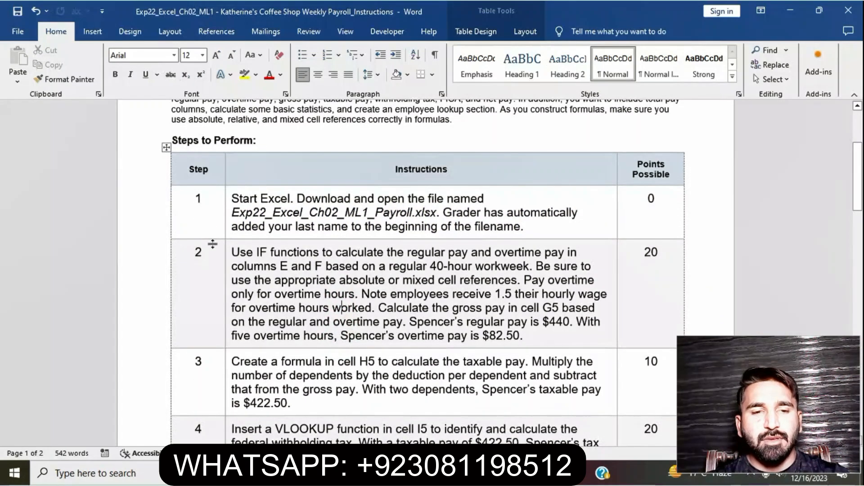
left_click(228, 253)
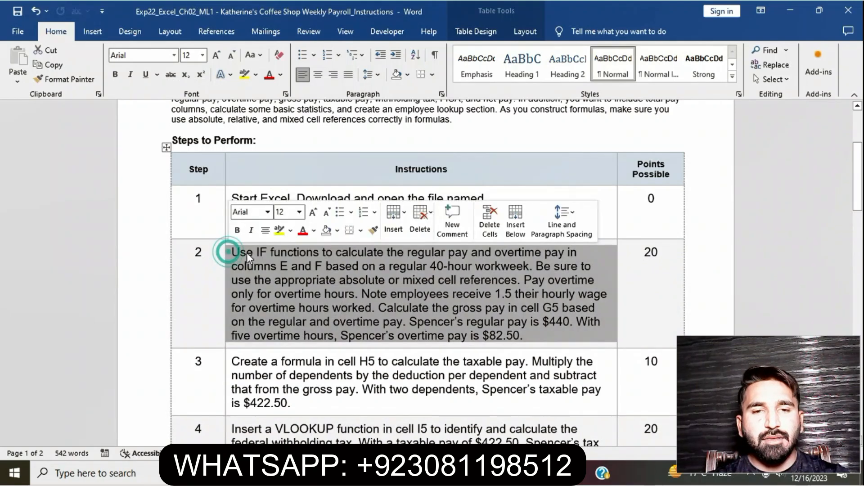
left_click(279, 231)
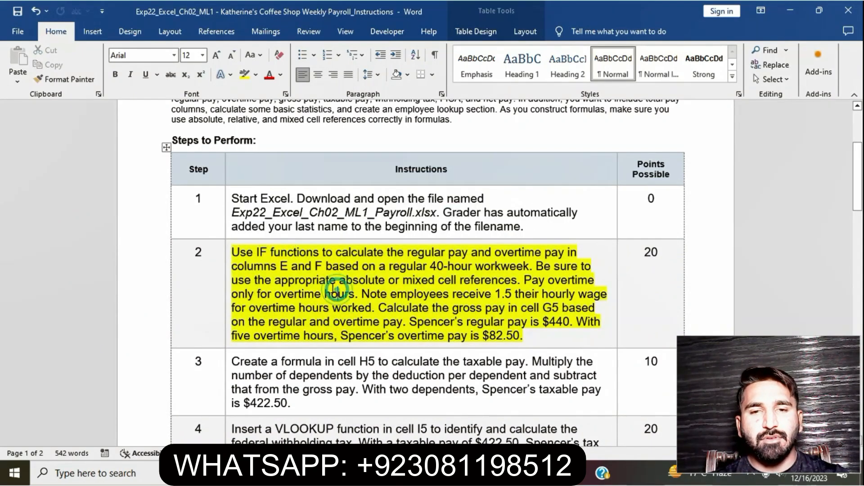
left_click_drag(233, 252, 376, 308)
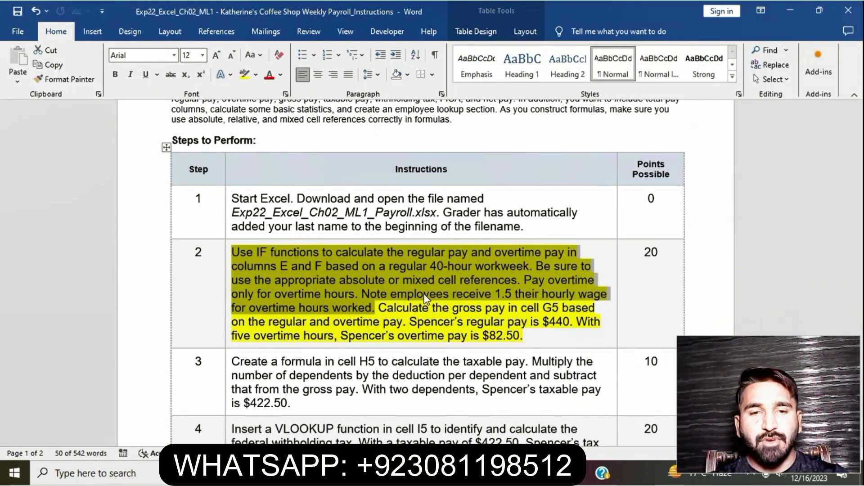
Switch to the workbook and start an IF formula in cell E5 testing whether D5 is less than or equal to.
left_click(496, 473)
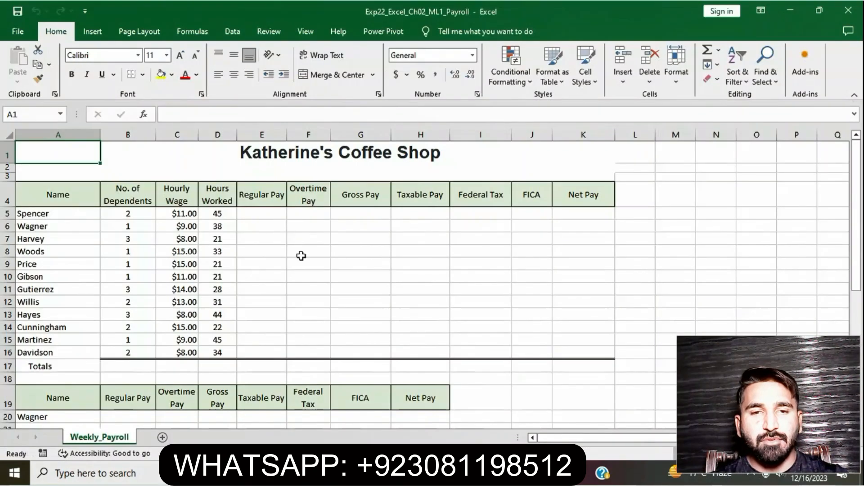
left_click(271, 215)
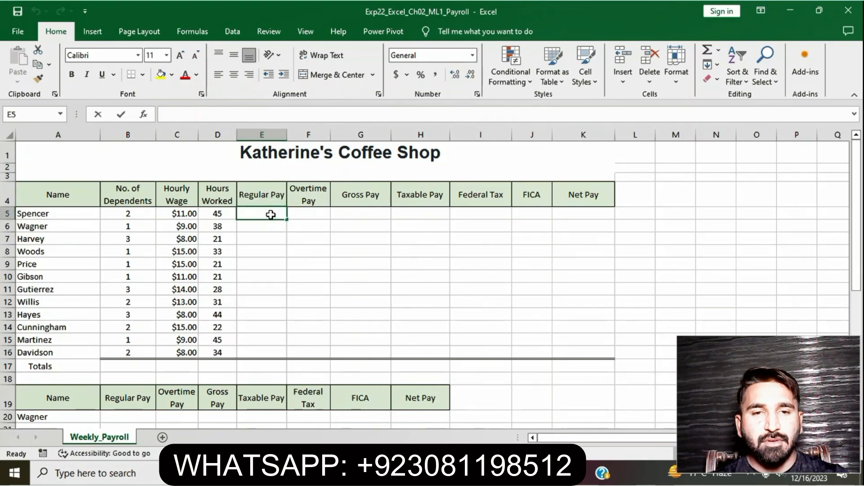
type("=")
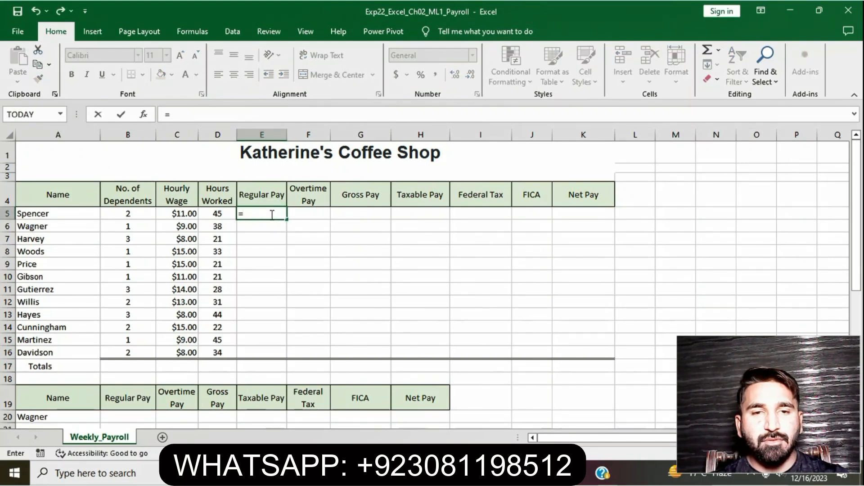
type("I")
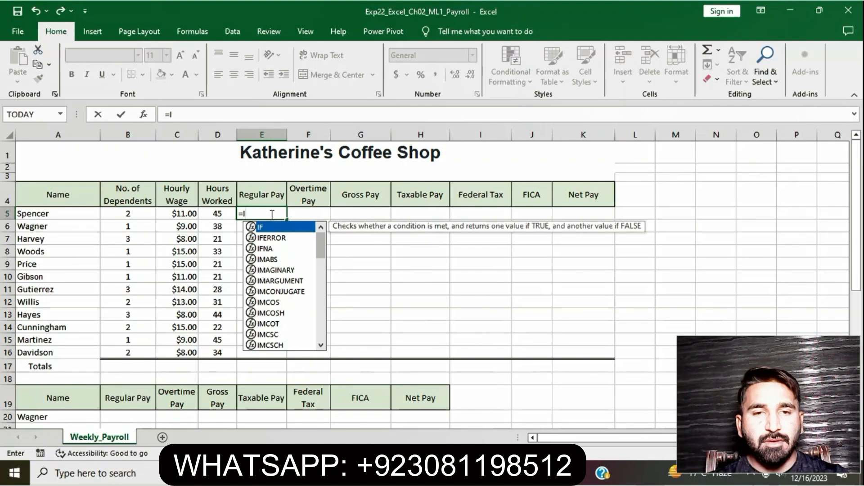
double_click(275, 228)
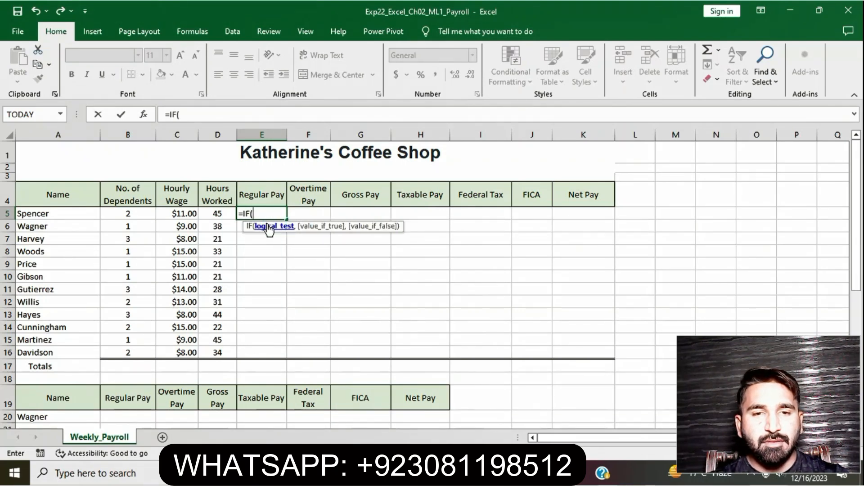
left_click(223, 213)
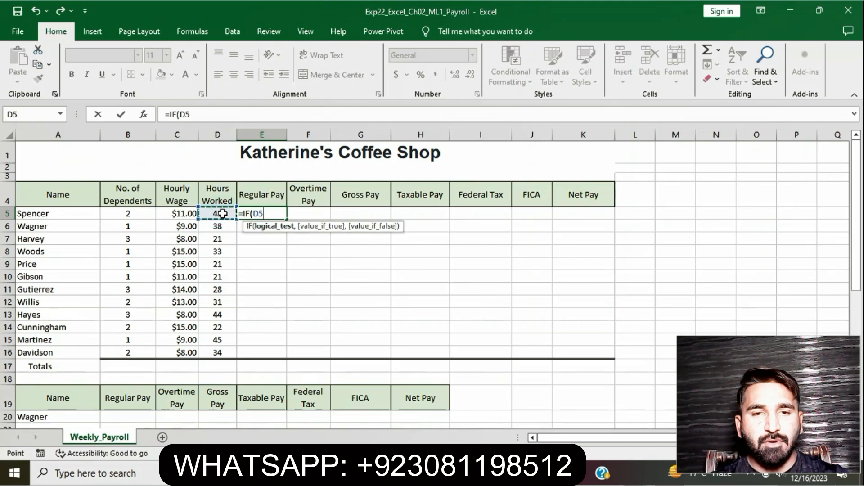
type("<")
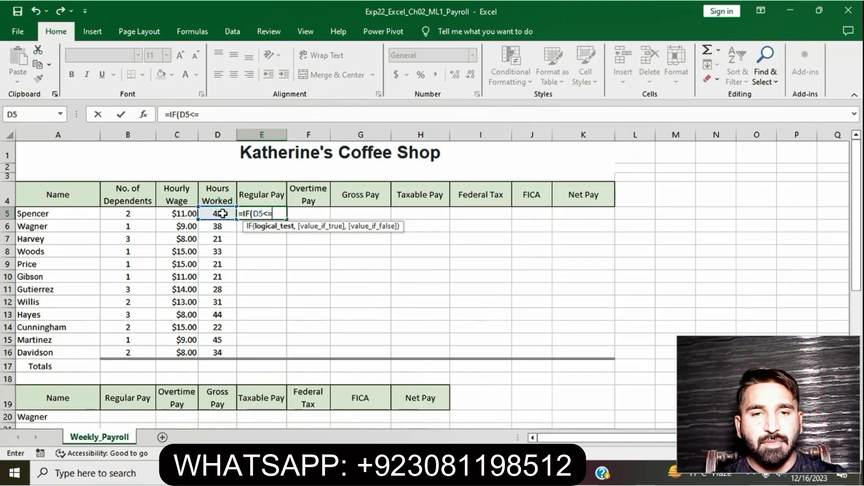
type("=")
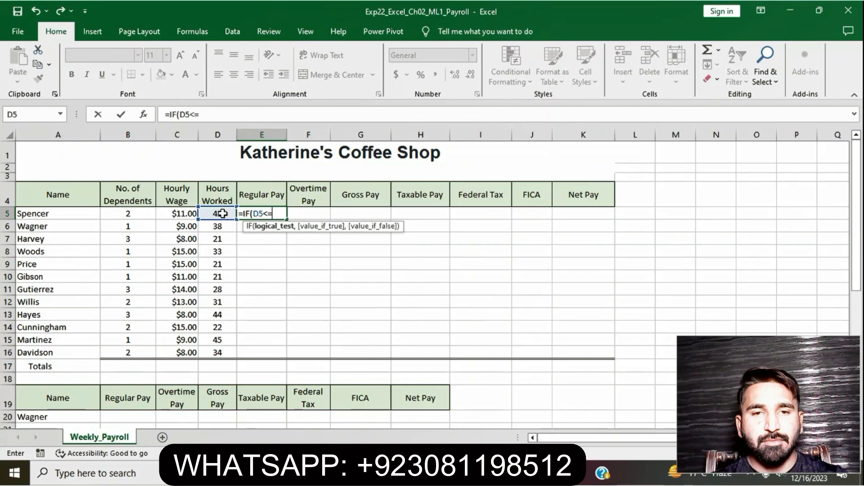
Complete the logical test with the base work hours cell as the absolute reference $B$24.
scroll(228, 305, "down", 2)
scroll(228, 305, "down", 1)
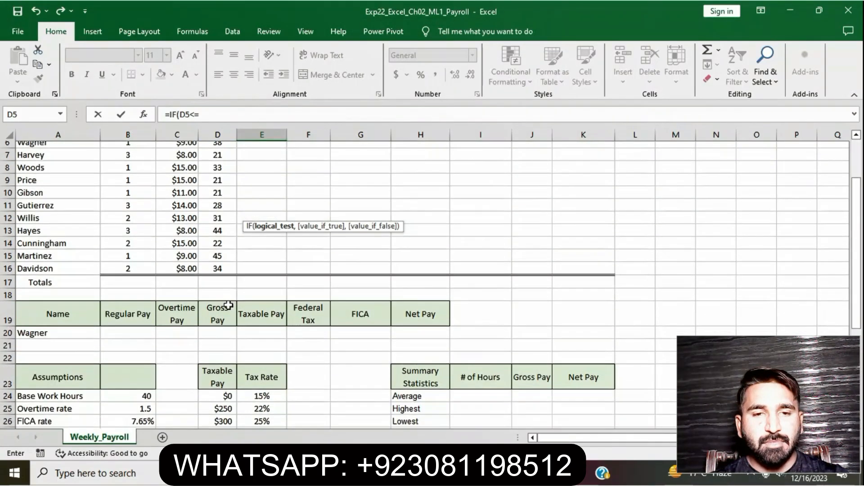
left_click(140, 393)
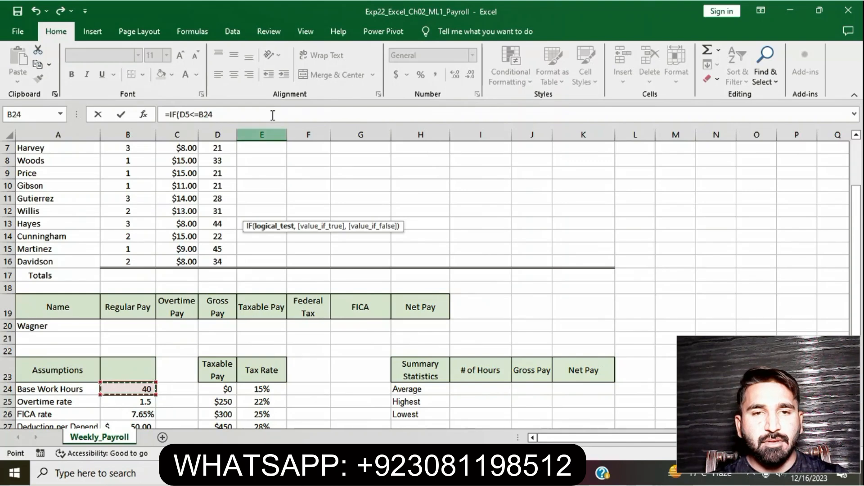
left_click(200, 118)
left_click(201, 118)
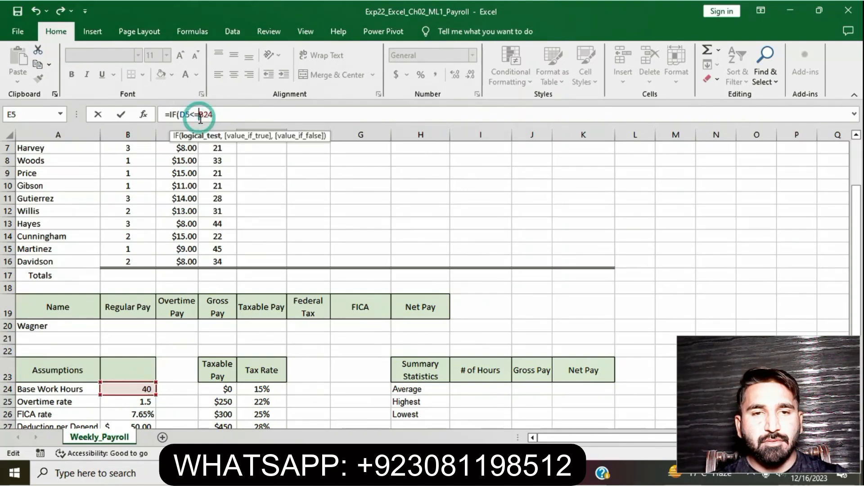
type("$")
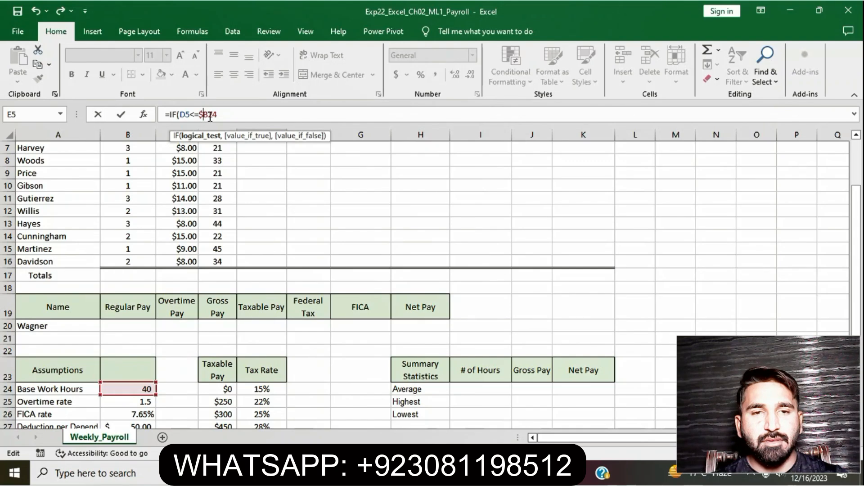
left_click(210, 116)
type("$")
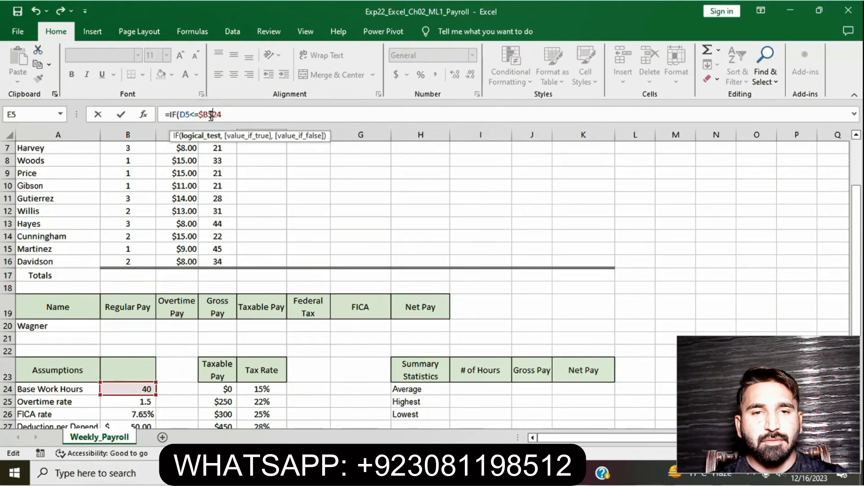
left_click(229, 114)
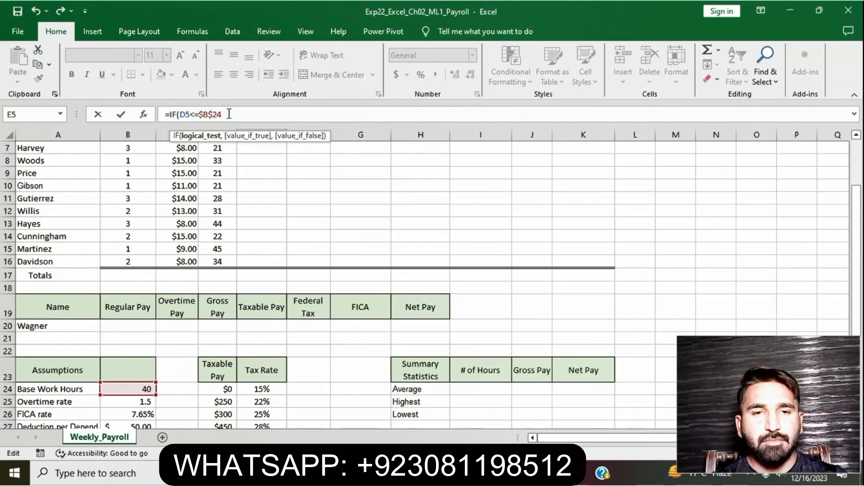
type(",")
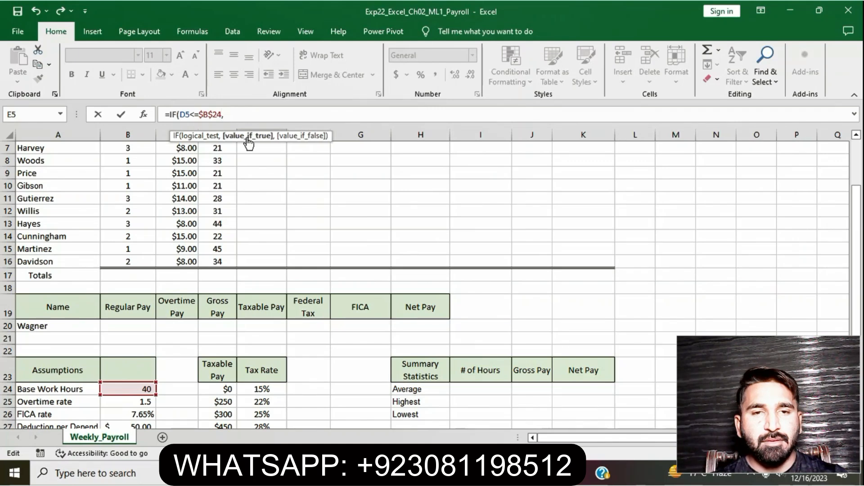
Add D5 as the IF function's value-if-true argument.
scroll(268, 166, "up", 2)
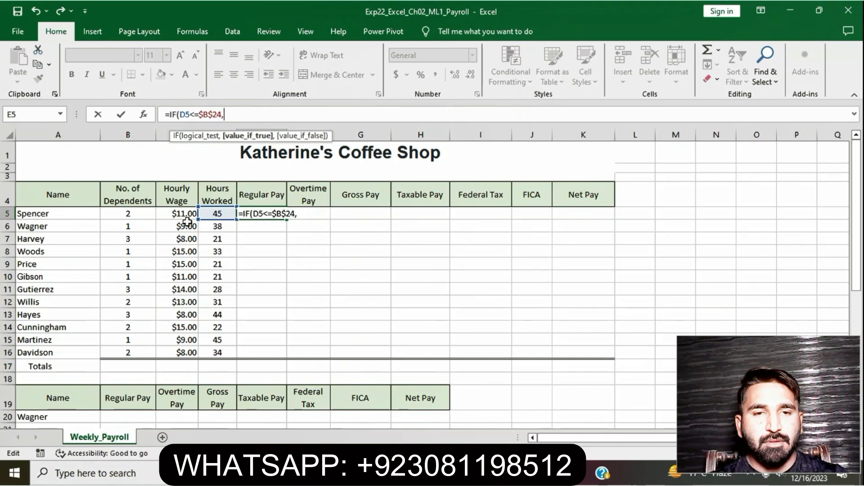
left_click(216, 213)
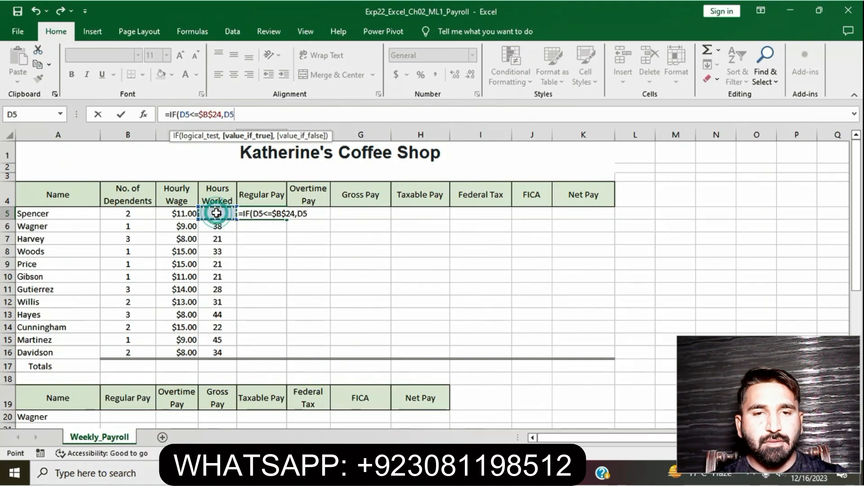
type(",")
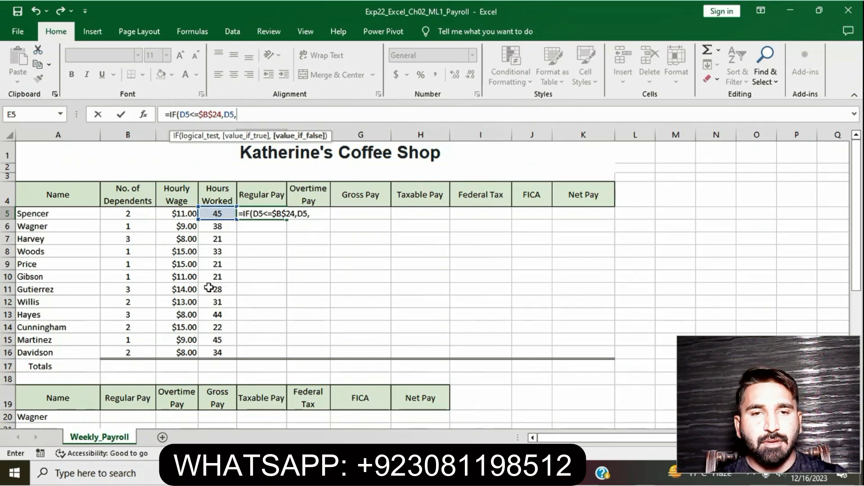
Add the base work hours cell as absolute reference $B$24 for the IF function's value-if-false argument.
scroll(209, 293, "down", 4)
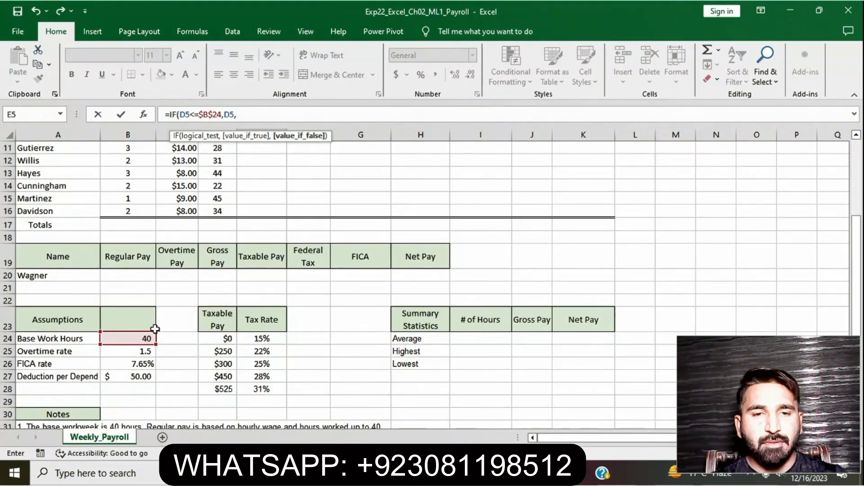
left_click(140, 339)
left_click(237, 115)
type("$B24")
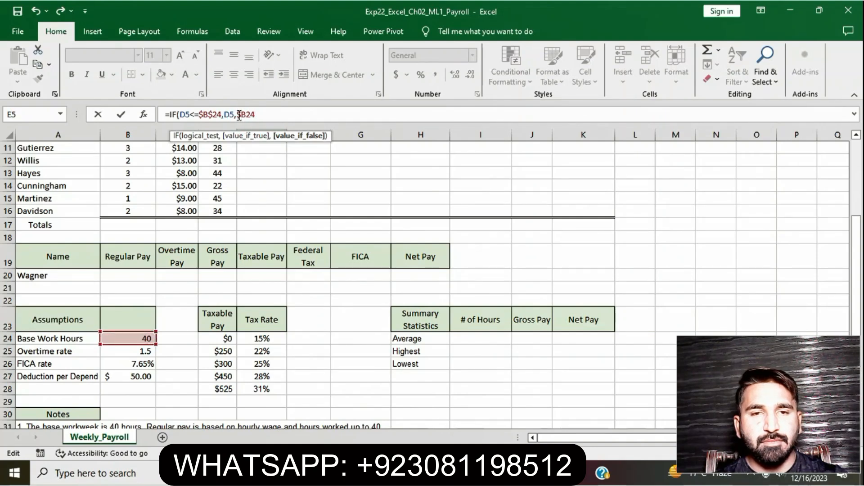
left_click(247, 114)
type("$24")
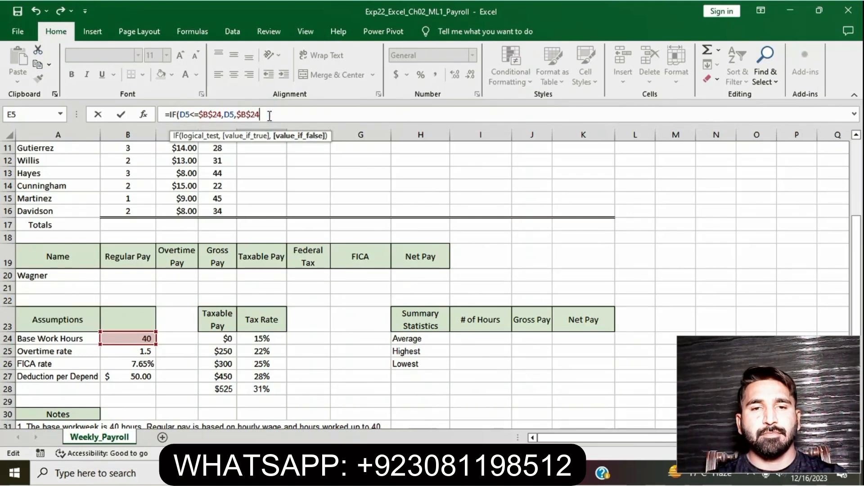
type(")*")
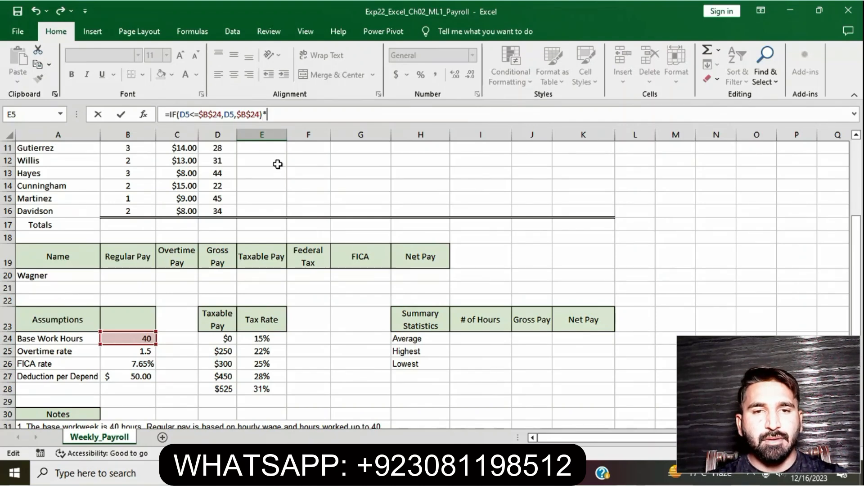
Close the IF function, multiply it by the hourly wage in C5, and enter the regular pay formula.
scroll(284, 182, "up", 4)
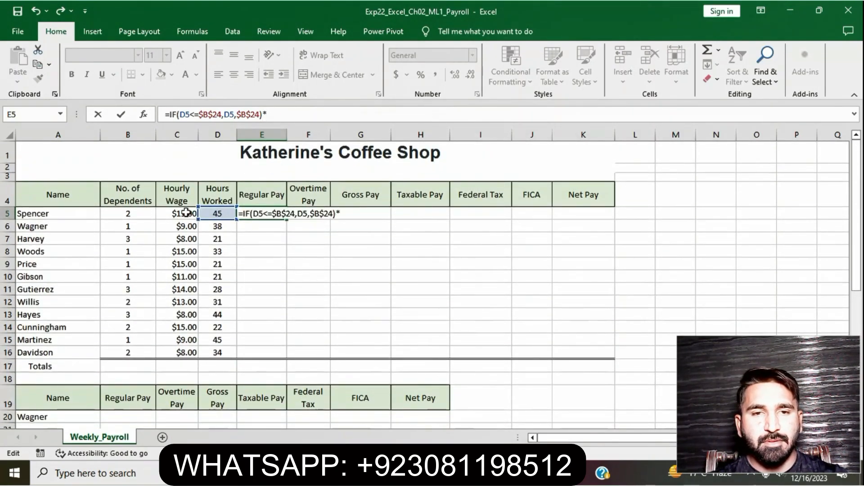
left_click(186, 213)
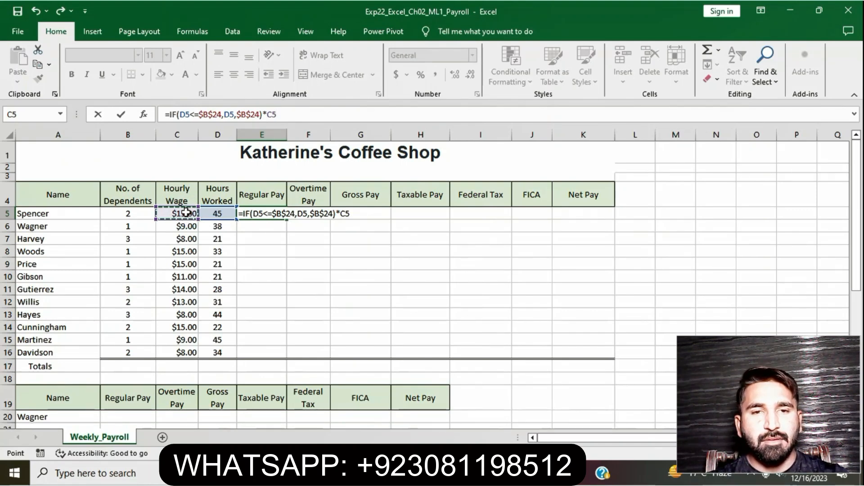
key("Return")
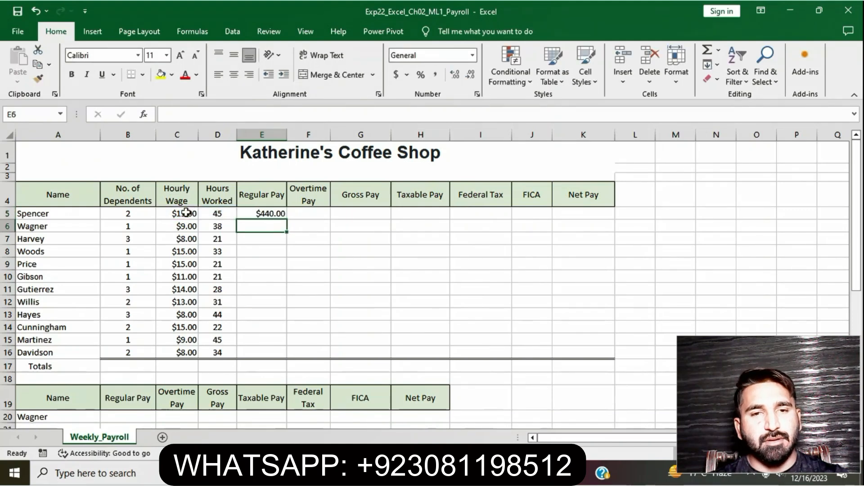
Fill the regular pay formula from E5 down through E16.
left_click(264, 209)
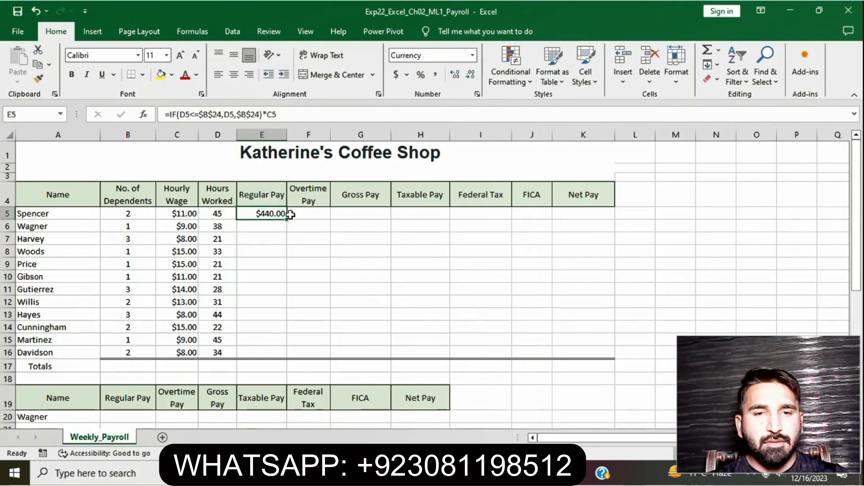
left_click_drag(286, 218, 282, 355)
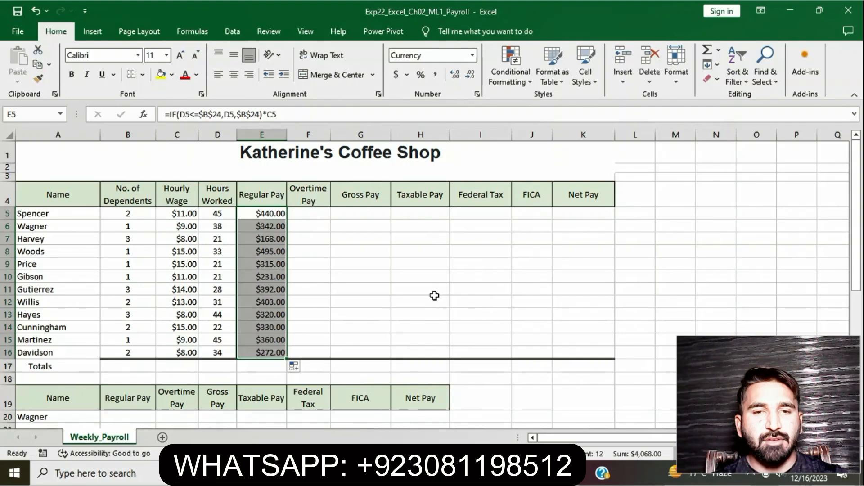
Check the Step 2 instructions, then start an IF formula in cell F5 with D5 beginning the logical test.
left_click(323, 212)
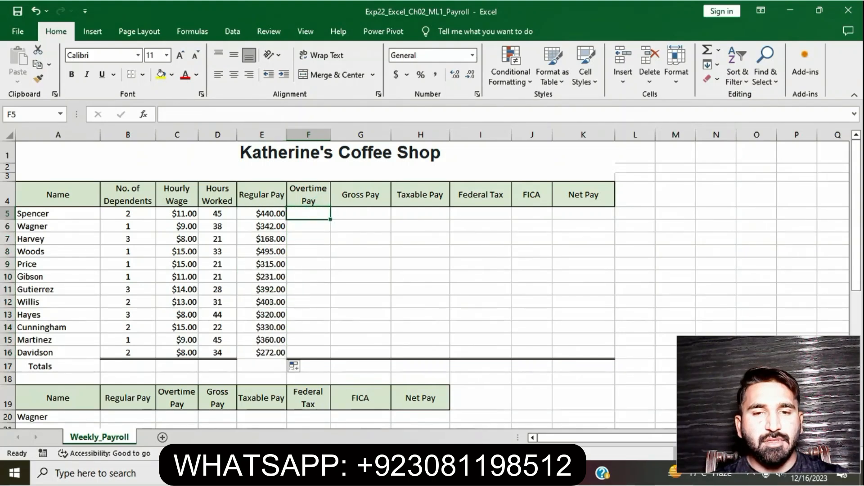
key("alt+Tab")
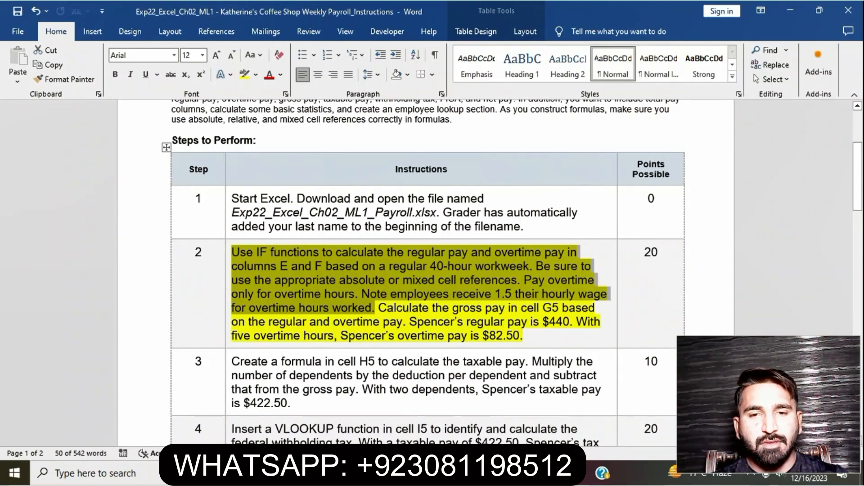
key("alt+Tab")
type("=")
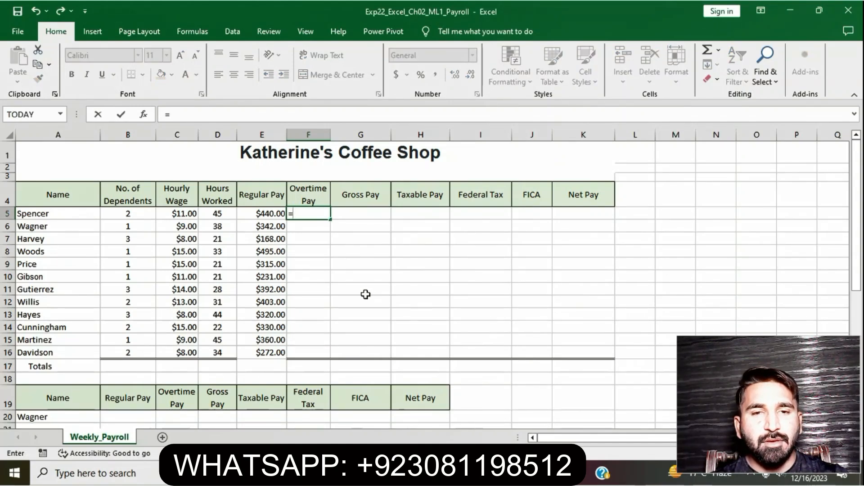
type("I")
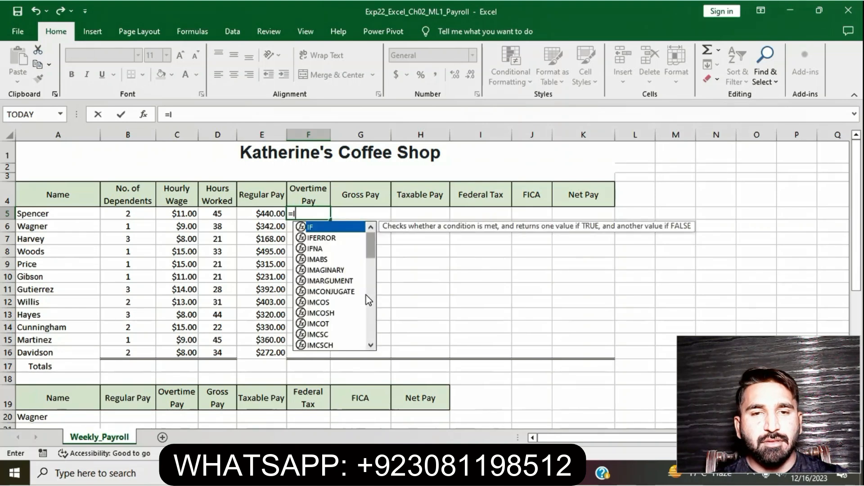
double_click(334, 230)
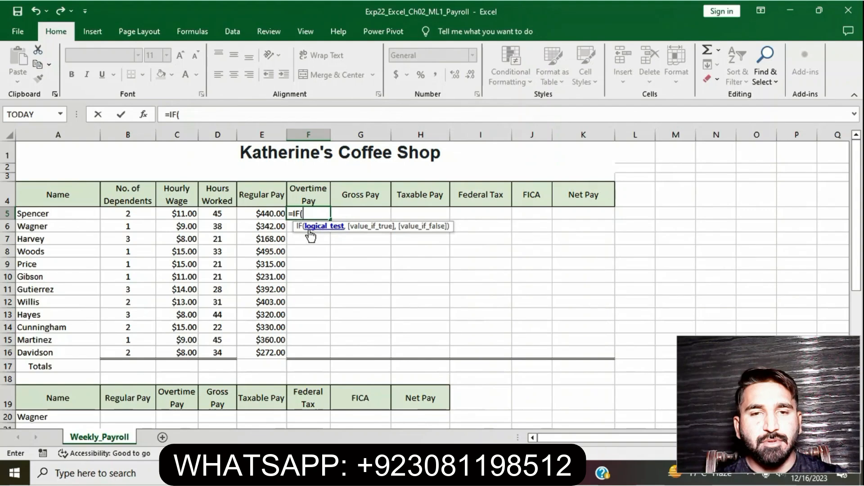
left_click(223, 221)
left_click(222, 213)
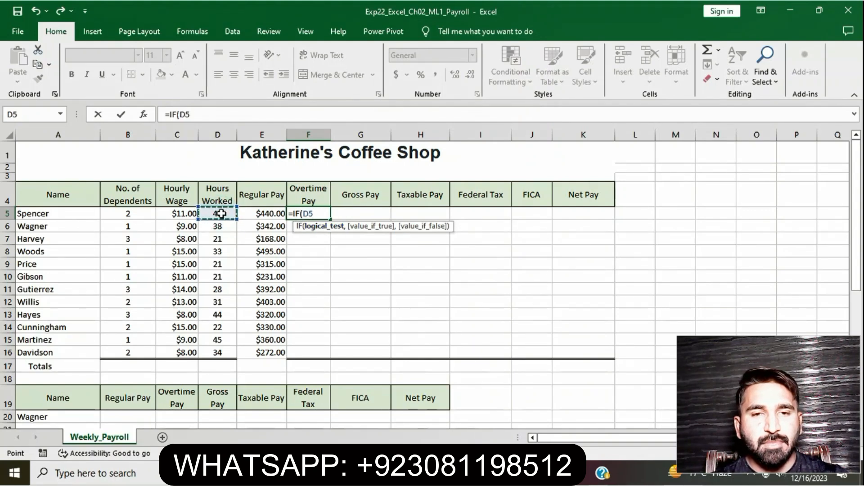
Complete the logical test as D5 greater than absolute $B$24 and open a parenthesis for the value-if-true argument.
type(">")
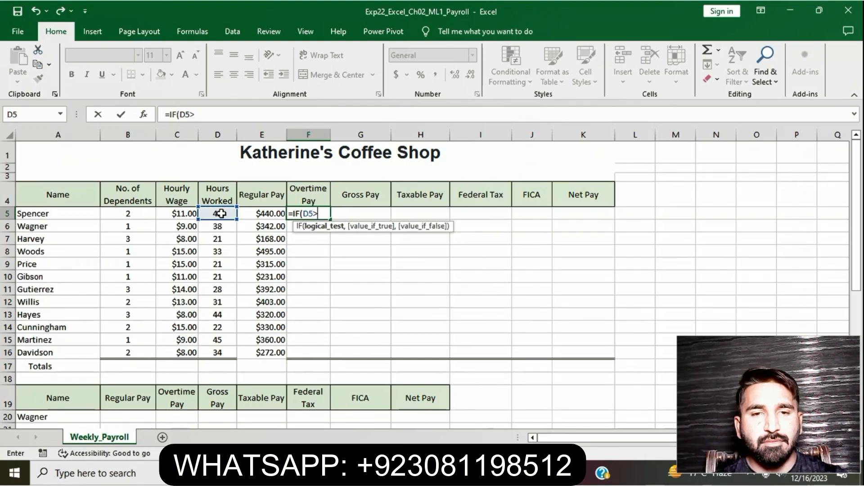
scroll(134, 340, "down", 1)
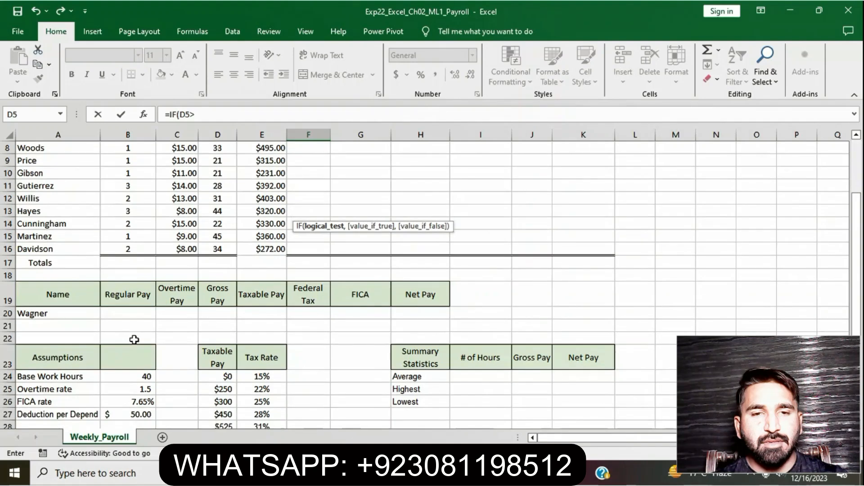
left_click(134, 376)
scroll(257, 216, "up", 3)
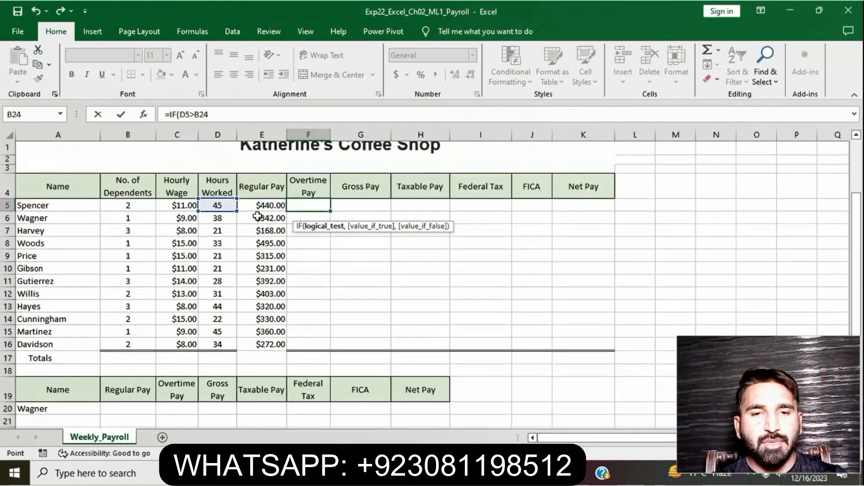
left_click(194, 116)
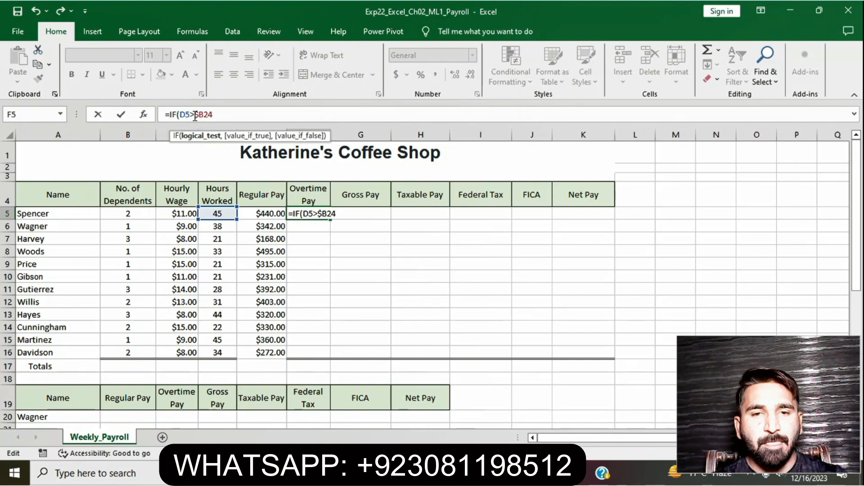
left_click(206, 115)
type("$")
left_click(228, 116)
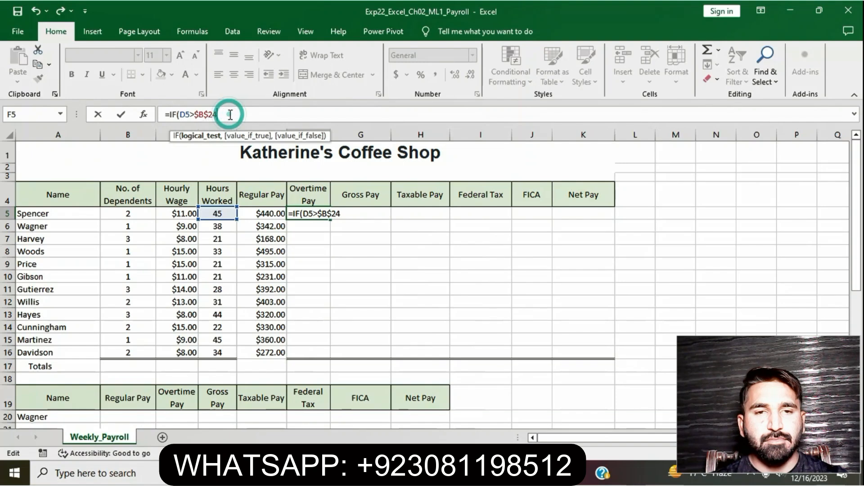
type(",(")
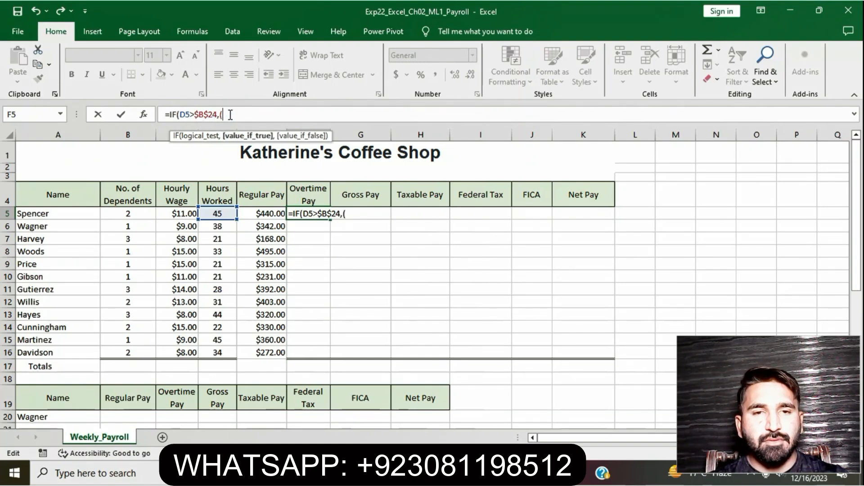
Enter the overtime hours inside the parentheses as D5 minus the absolute base hours $B$24.
left_click(218, 213)
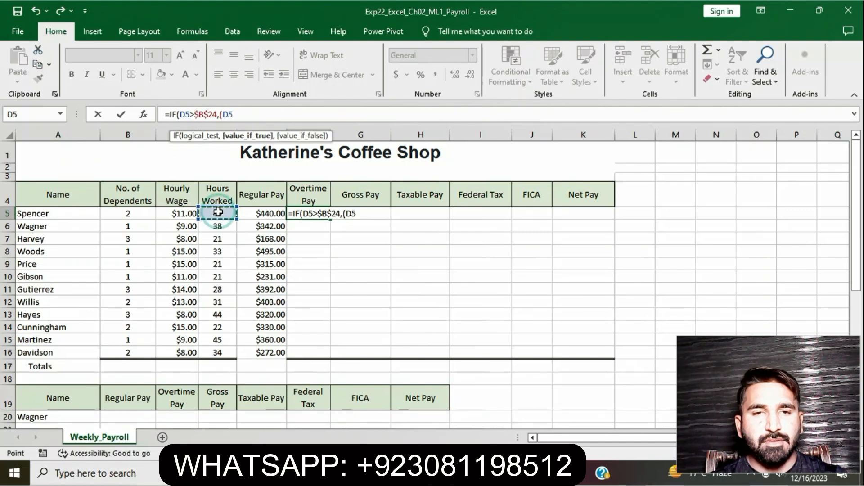
type("-")
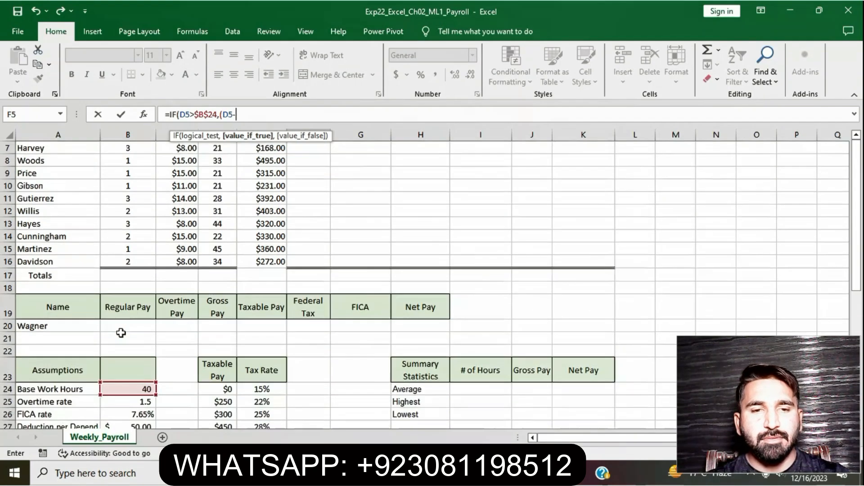
scroll(122, 333, "down", 3)
left_click(131, 353)
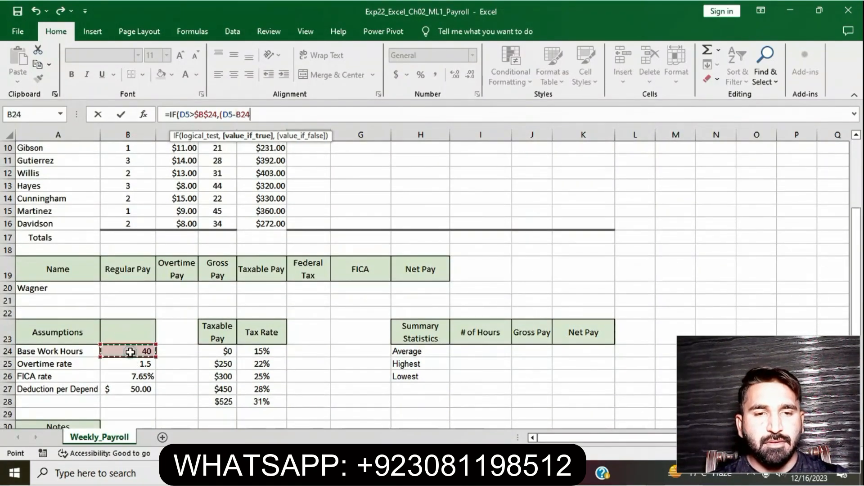
left_click(237, 116)
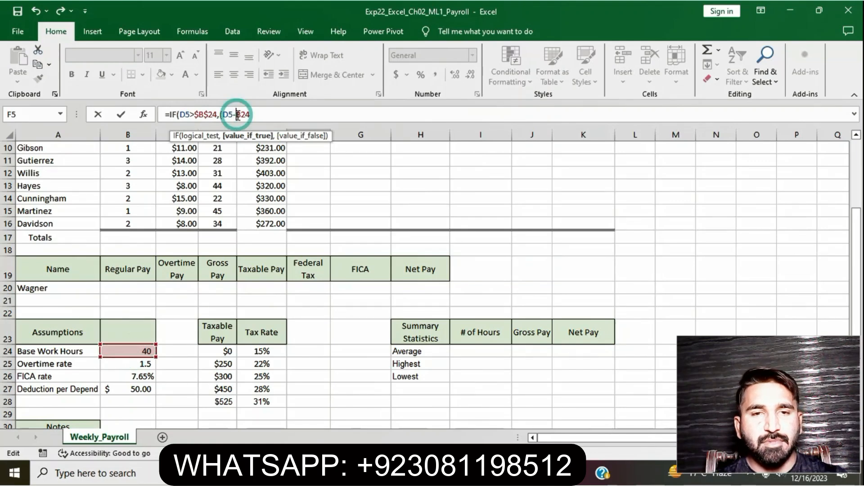
left_click(248, 115)
type("$B$24)*")
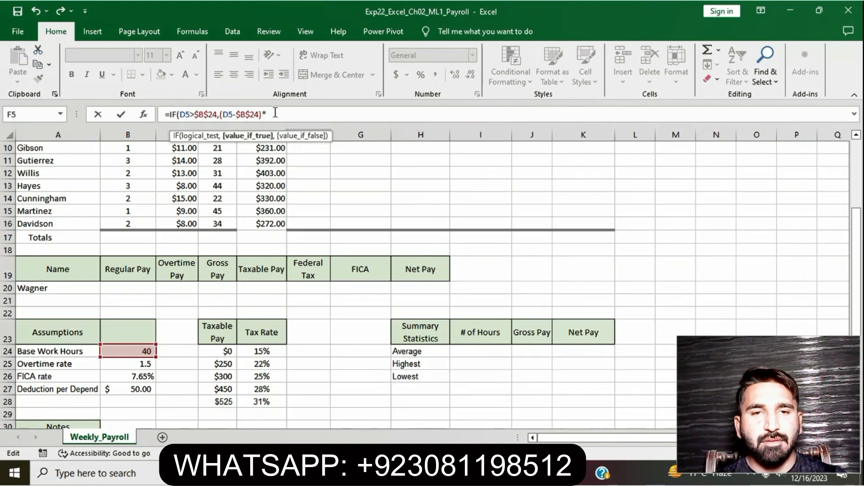
Multiply the overtime hours by the hourly wage in C5.
scroll(280, 171, "up", 3)
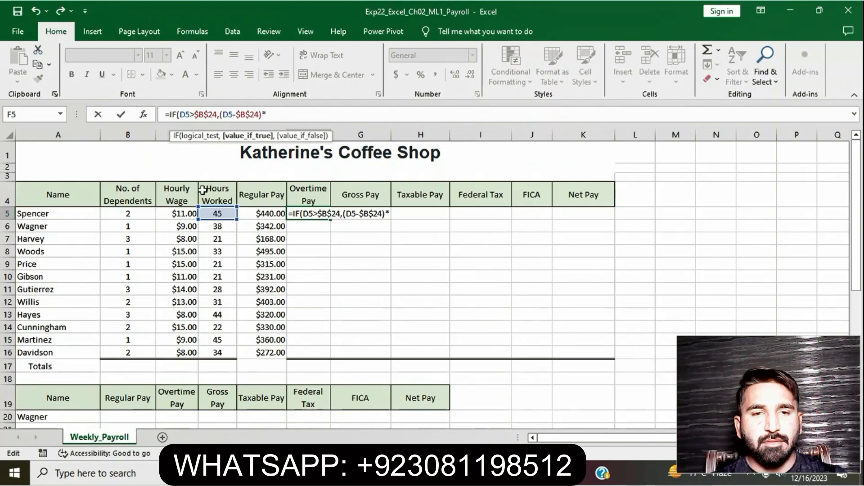
left_click(180, 211)
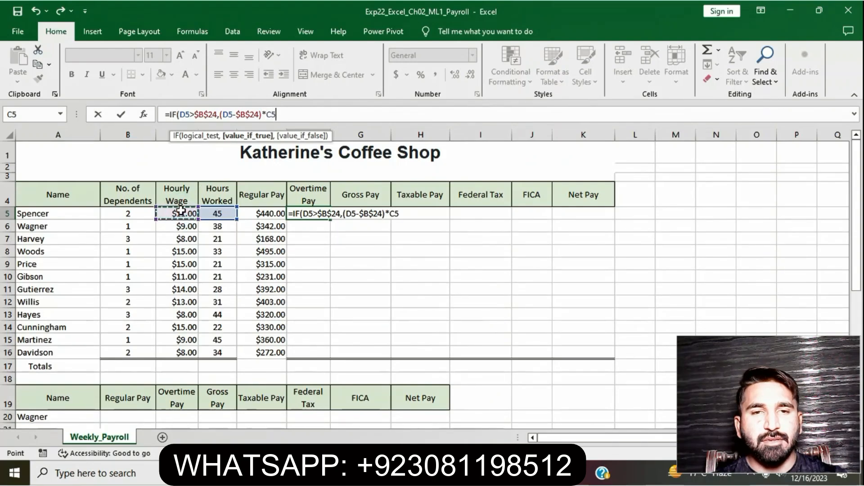
type("*")
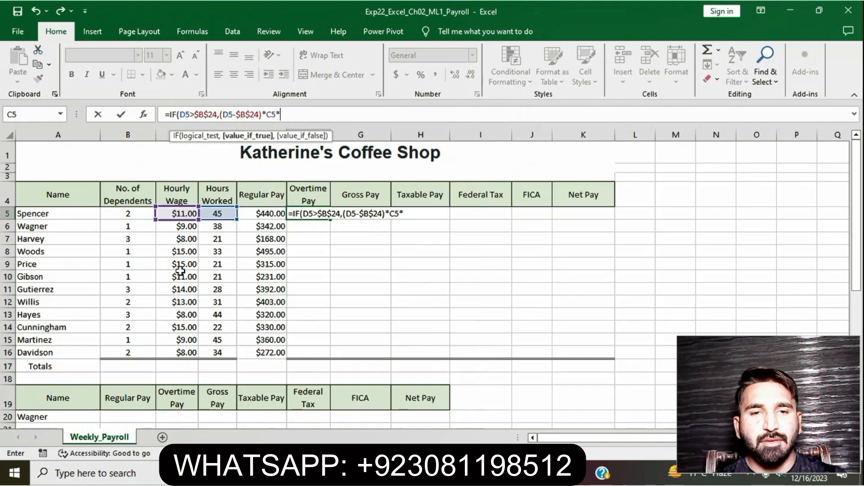
Multiply by the overtime rate using the absolute reference $B$25.
scroll(180, 270, "down", 7)
scroll(180, 285, "up", 2)
left_click(135, 275)
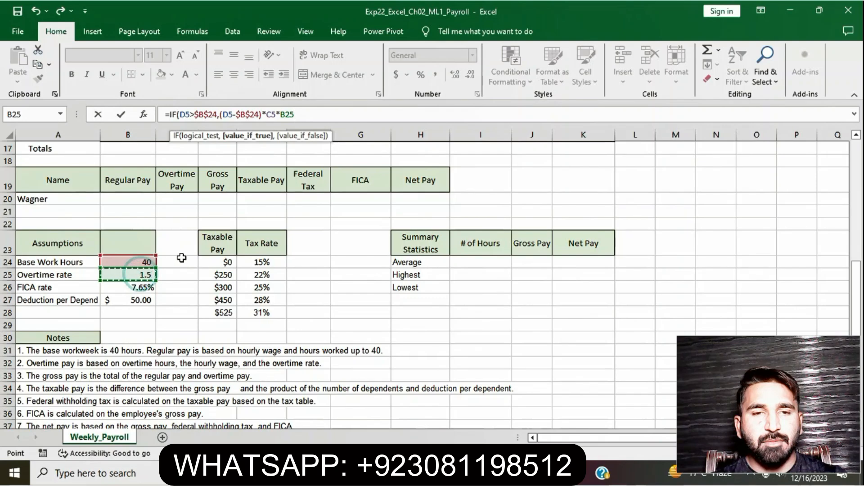
left_click(280, 114)
type("$")
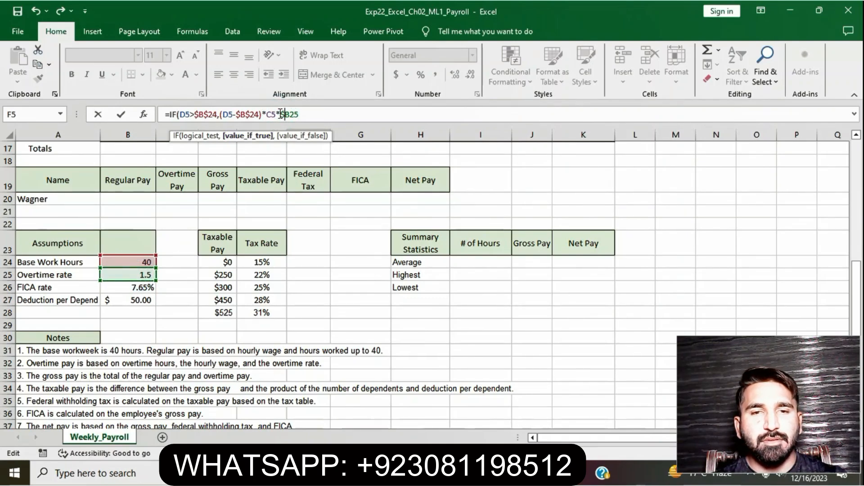
left_click(292, 115)
type("$")
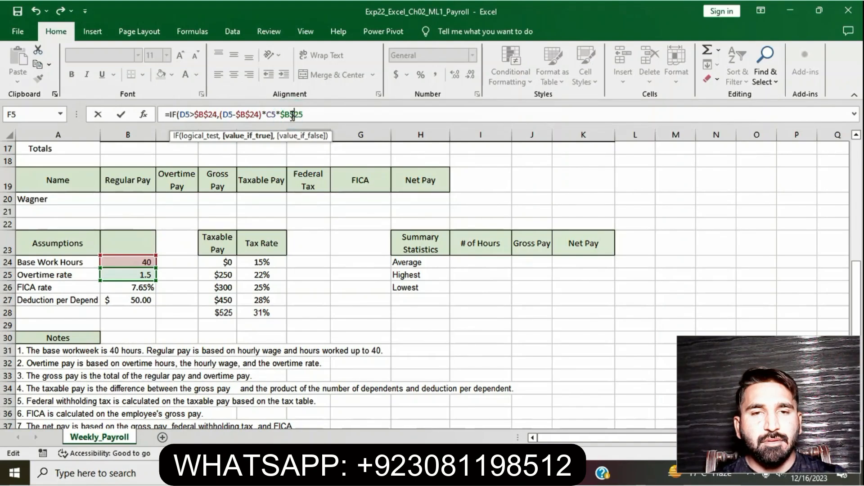
left_click(307, 115)
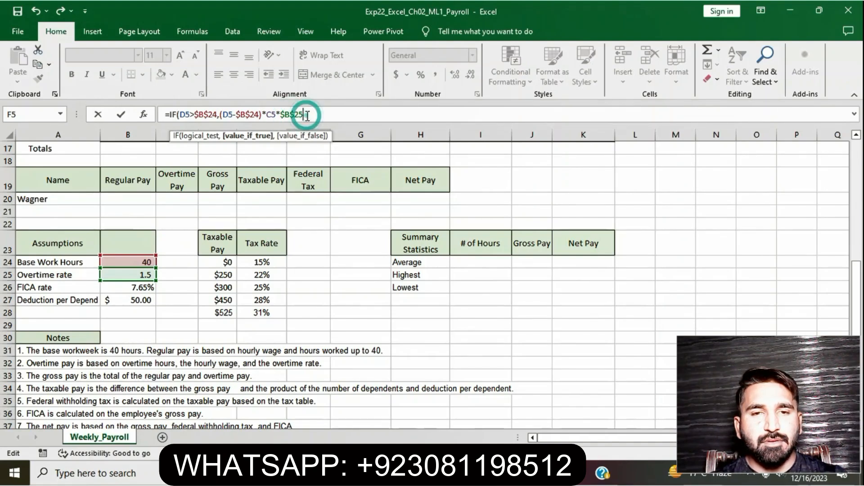
Set the value-if-false argument to 0 and close the IF function.
type(",0")
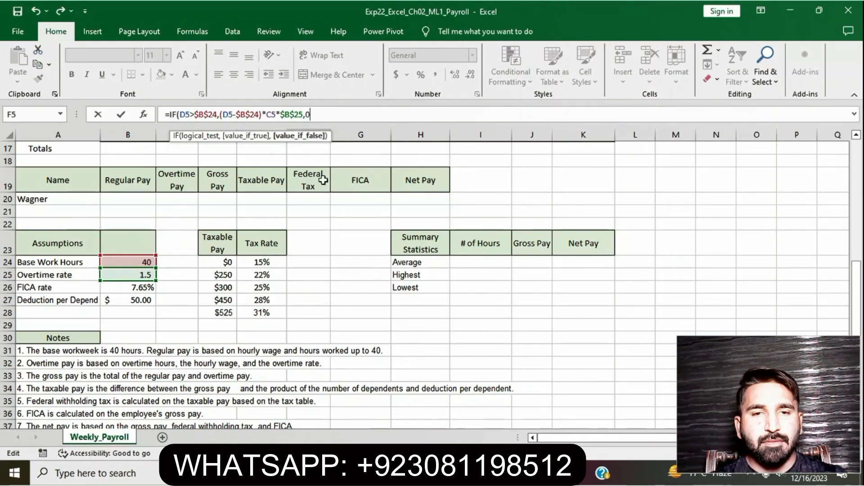
scroll(323, 180, "up", 5)
type(")")
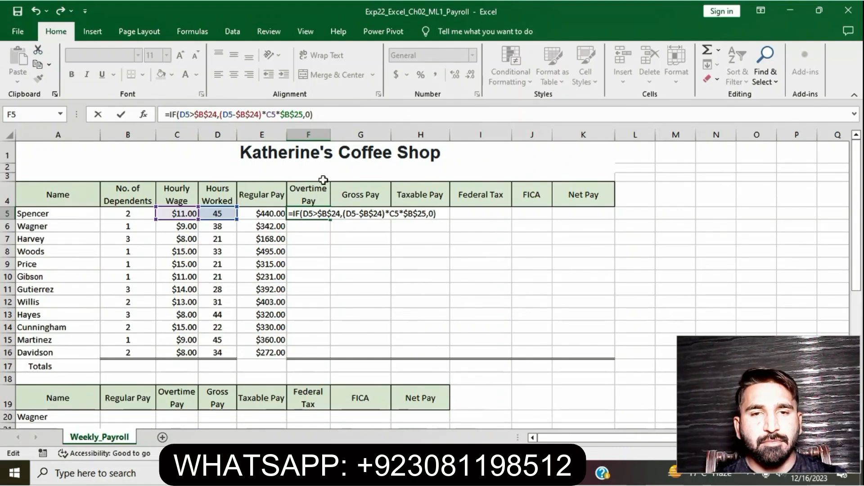
Enter the overtime pay formula in F5 and check it against the step 2 instructions in the Word document.
key("Return")
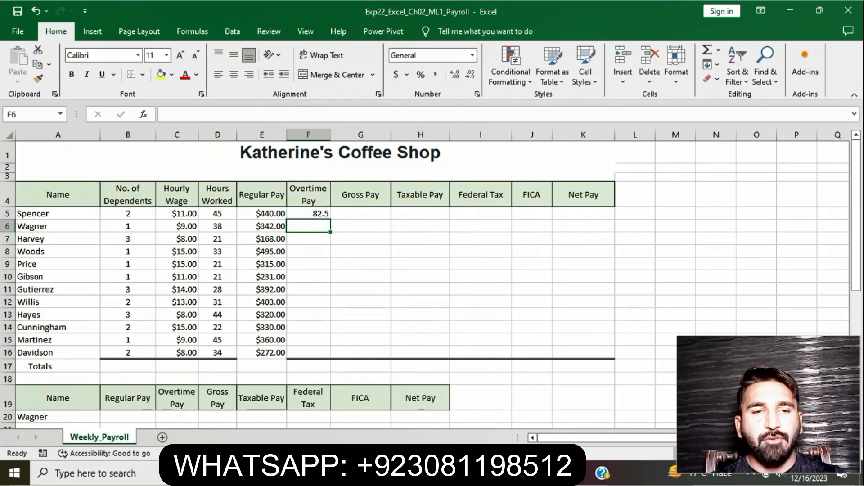
key("alt+Tab")
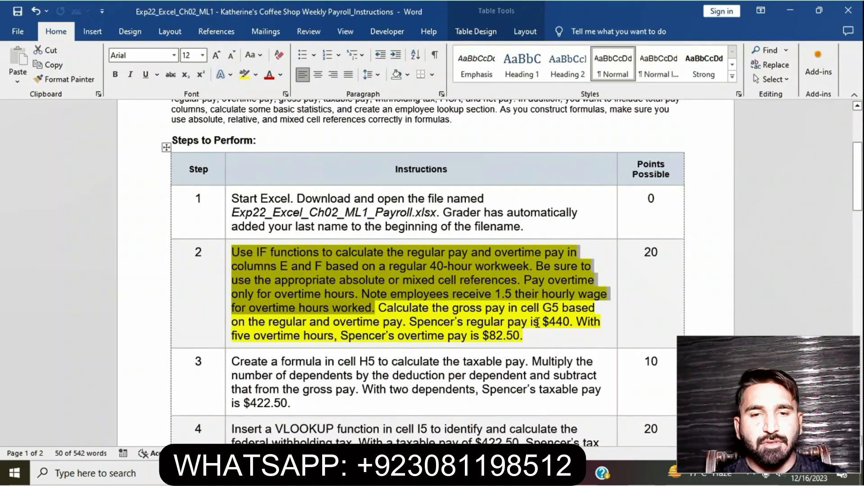
key("alt+Tab")
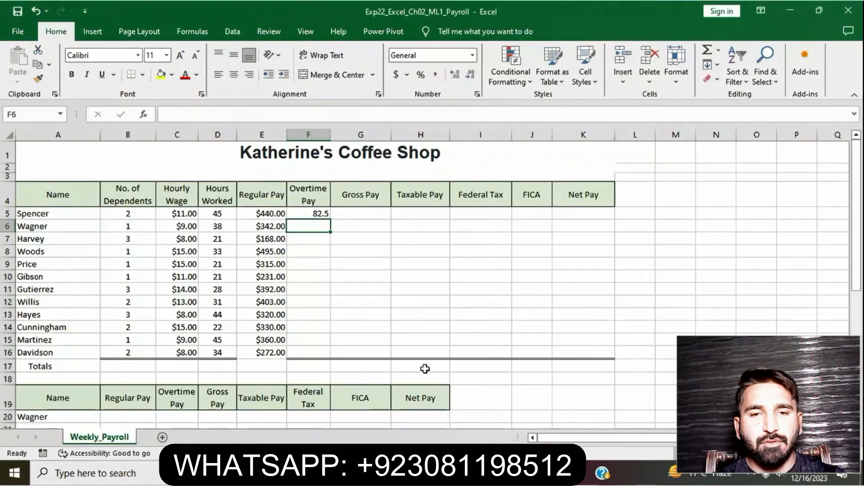
Apply the Accounting number format to F5 and copy its overtime formula down through F16.
left_click(322, 213)
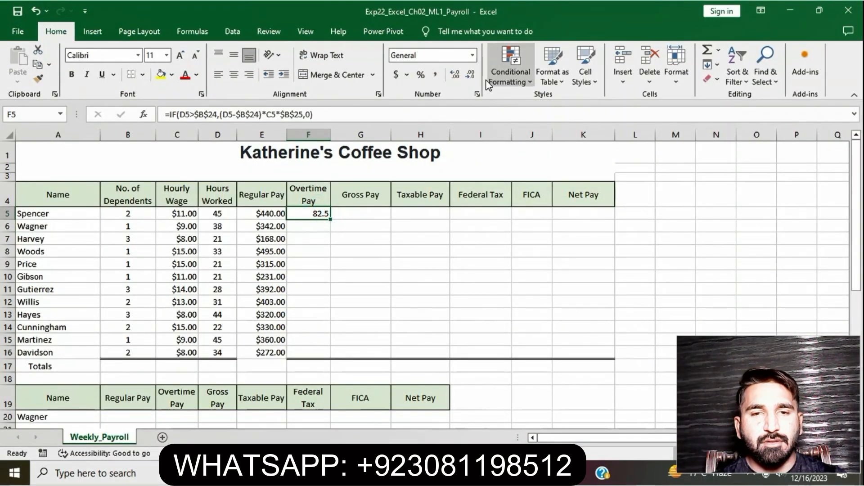
left_click(471, 55)
left_click(448, 155)
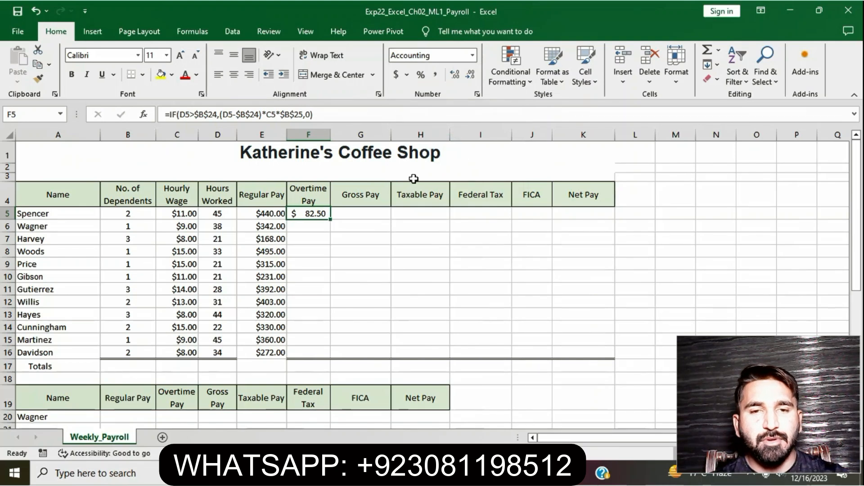
left_click_drag(330, 219, 323, 352)
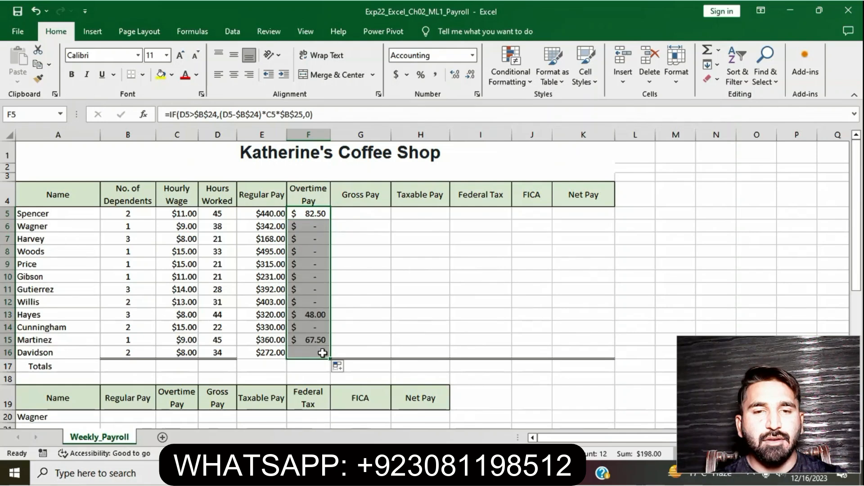
left_click(422, 291)
Enter the gross pay formula in G5 as regular pay E5 plus overtime pay F5.
left_click(361, 212)
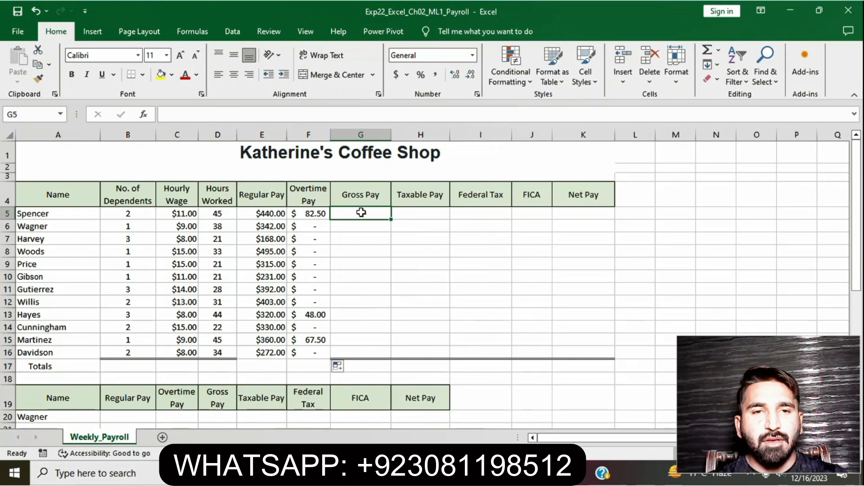
type("=")
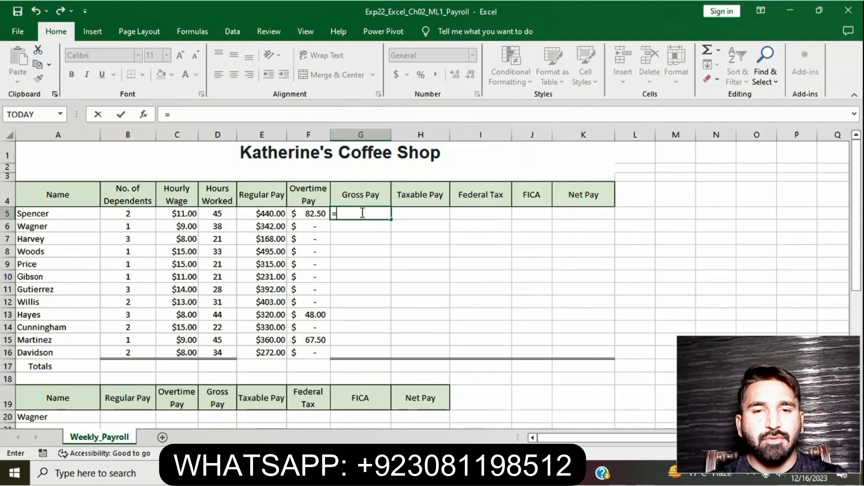
left_click(270, 214)
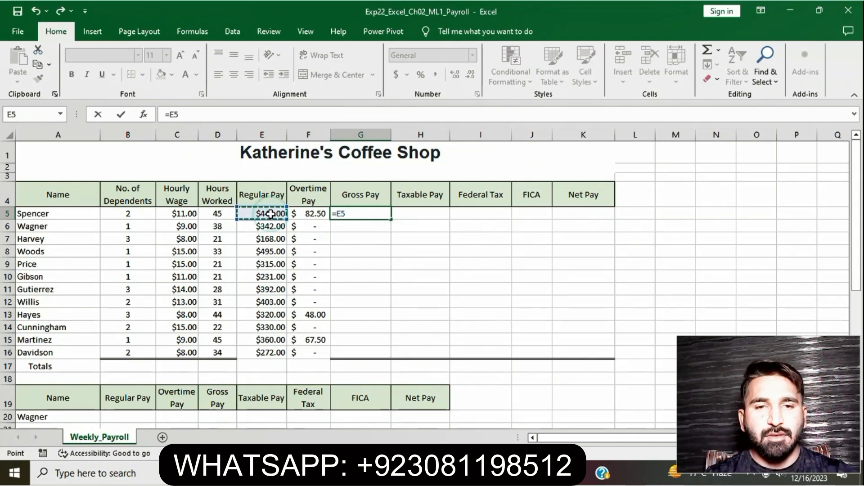
type("+")
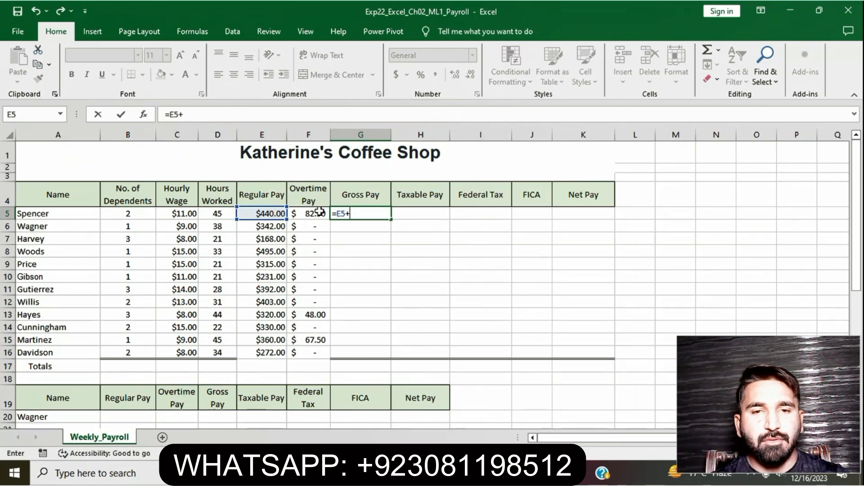
left_click(318, 213)
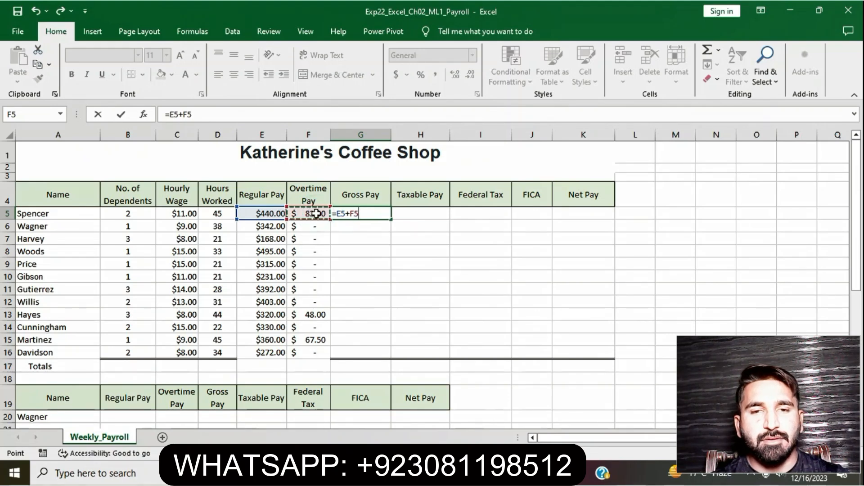
key("Return")
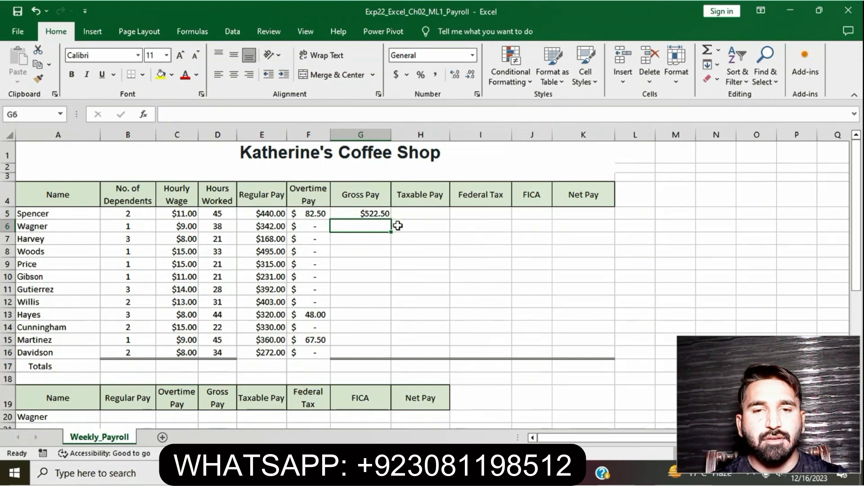
Copy the gross pay formula from G5 down through G16.
left_click(367, 212)
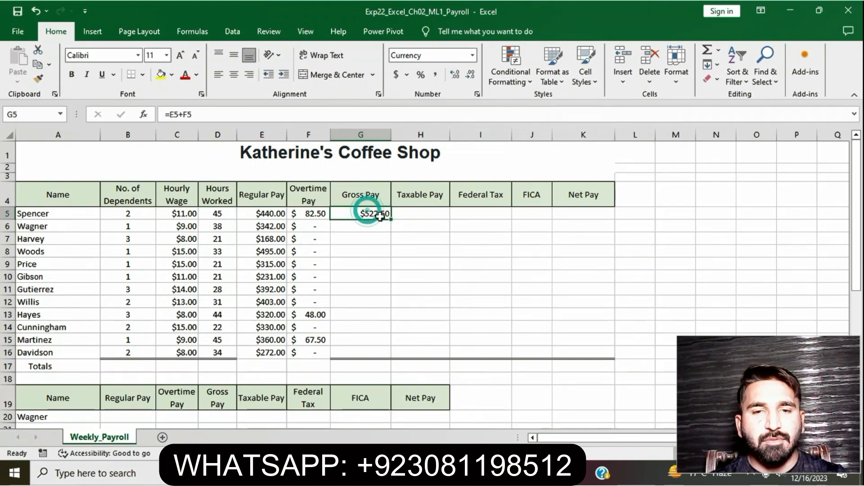
left_click_drag(390, 218, 377, 352)
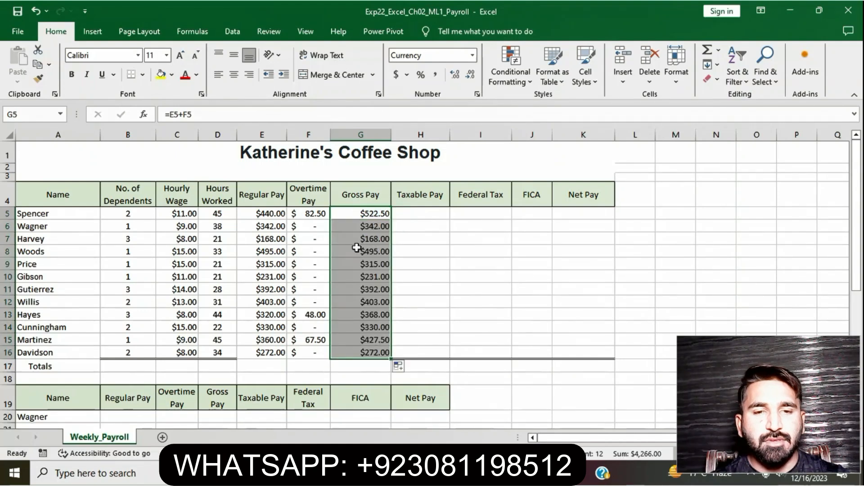
left_click(436, 214)
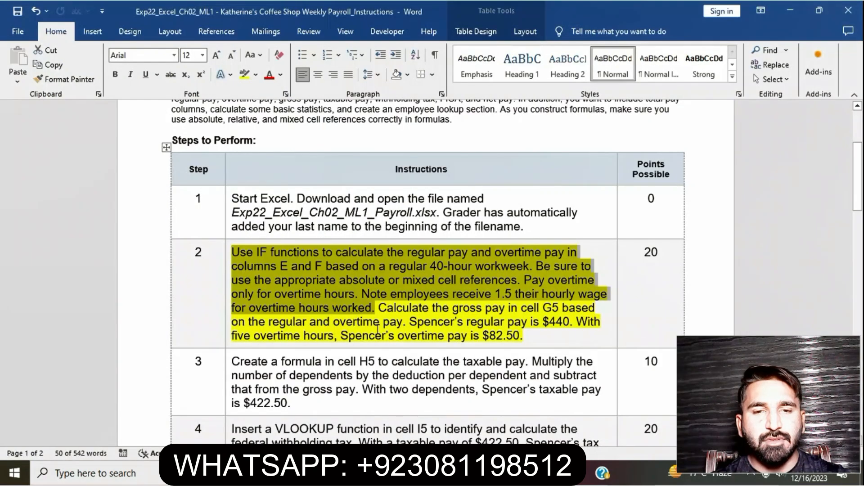
Remove the yellow highlighting from the step 2 instructions in the Word document.
left_click(398, 319)
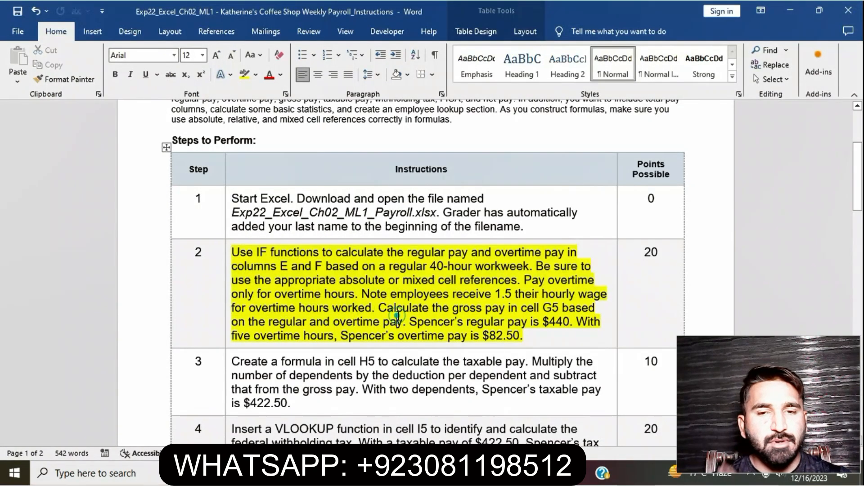
left_click(228, 257)
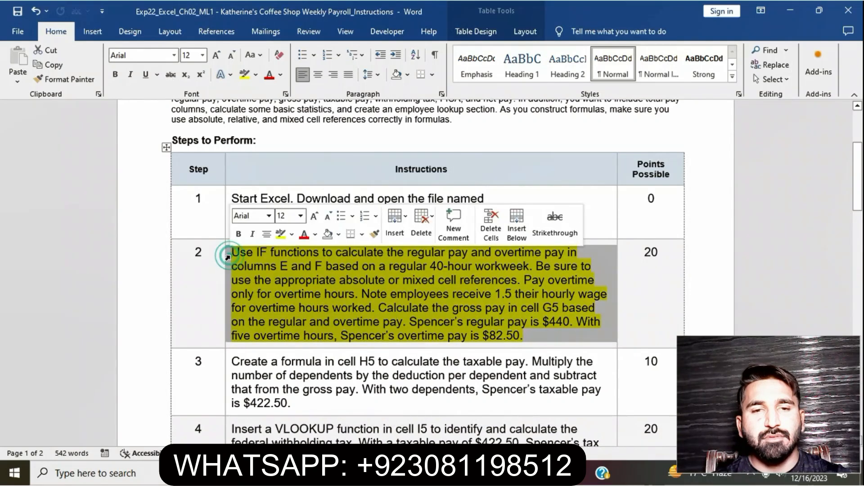
left_click(278, 237)
left_click(381, 296)
scroll(381, 296, "down", 3)
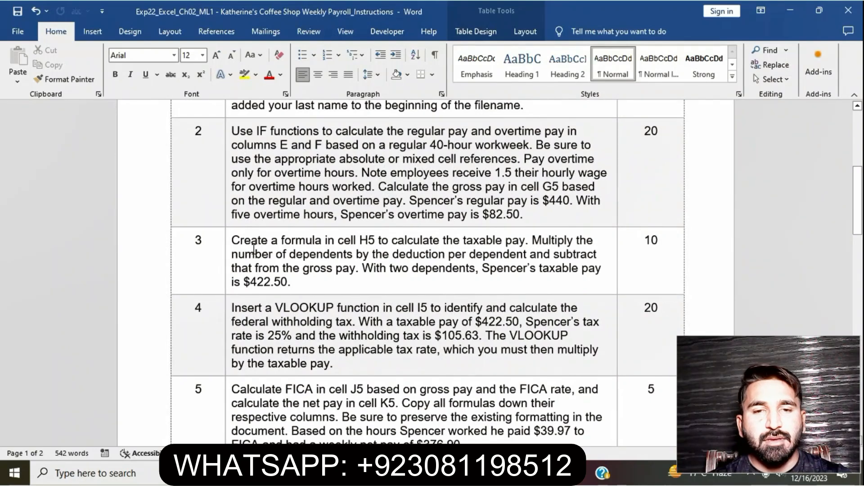
Highlight the step 3 taxable pay instructions in yellow.
left_click(228, 246)
left_click(278, 223)
left_click(341, 266)
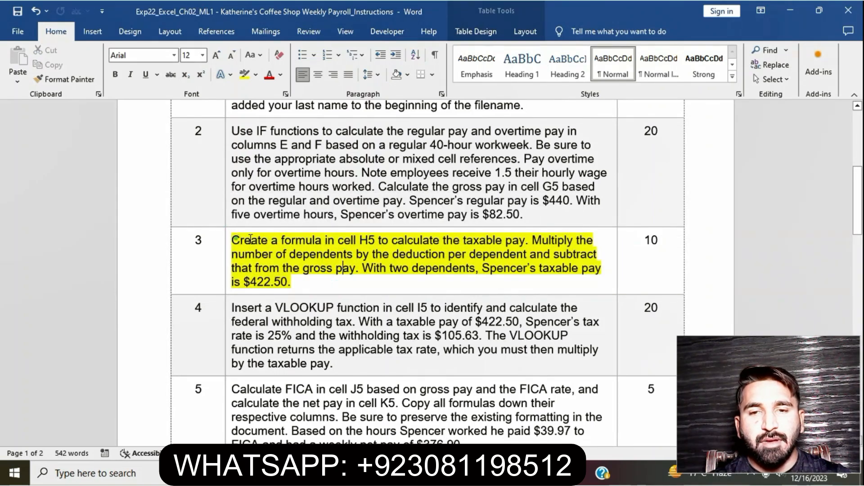
left_click_drag(235, 242, 291, 282)
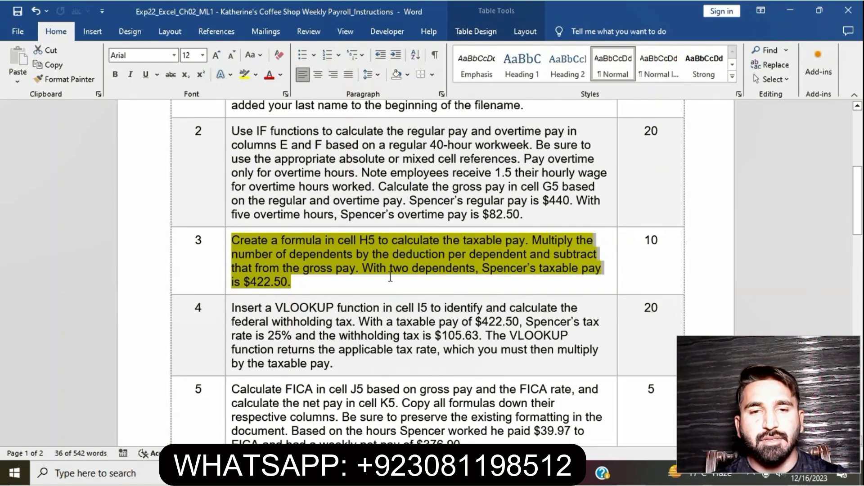
Begin the taxable pay formula in H5 as gross pay G5 minus dependents B5 multiplied by.
key("alt+Tab")
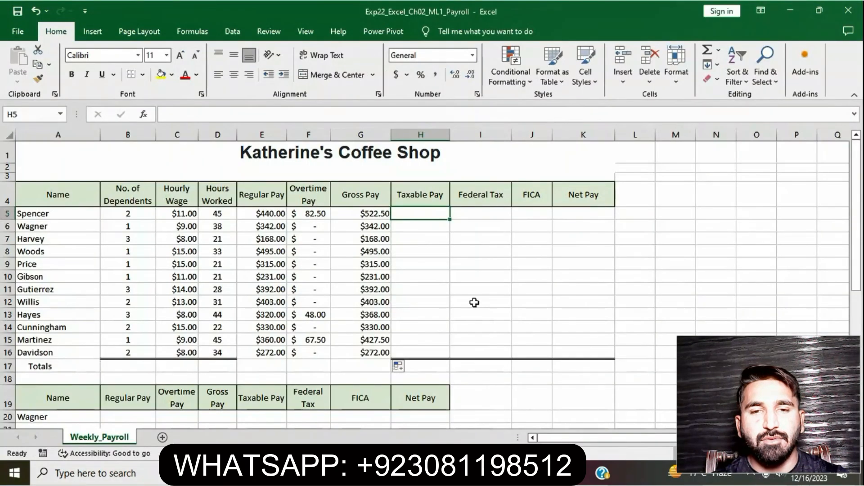
type("=")
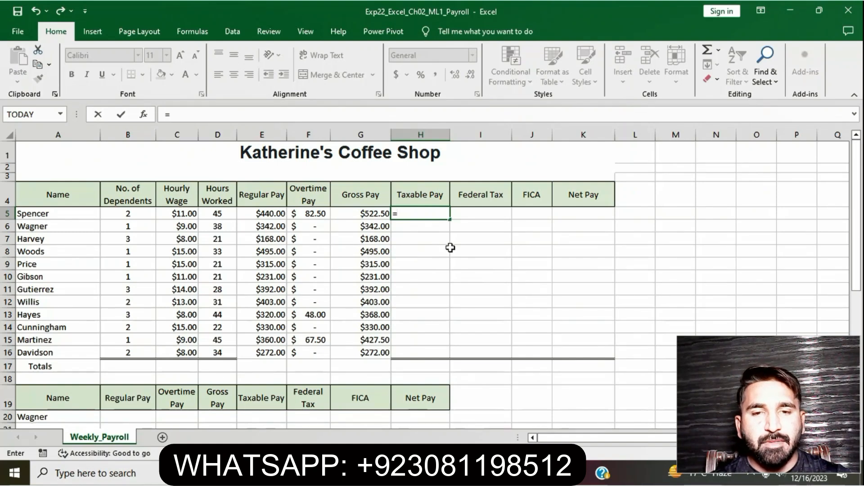
left_click(377, 214)
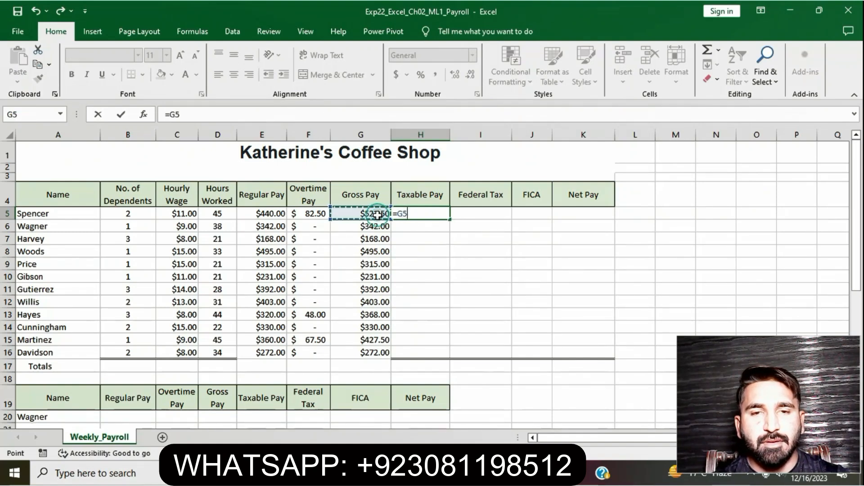
type("-")
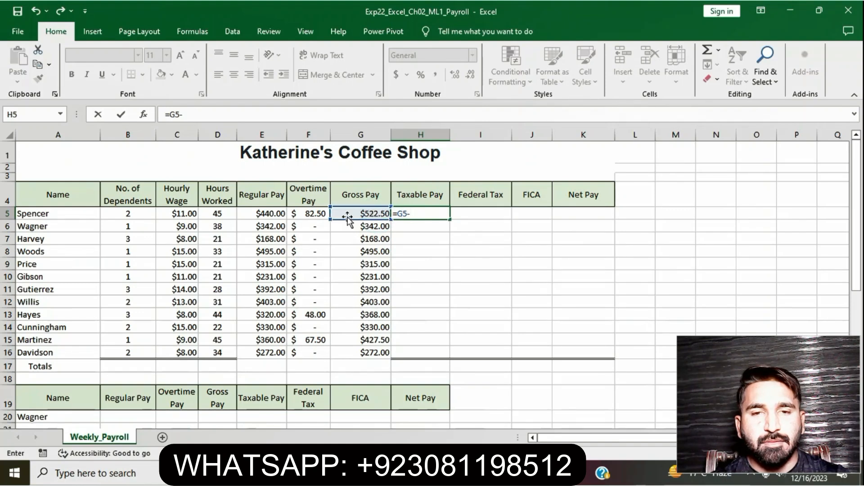
left_click(150, 215)
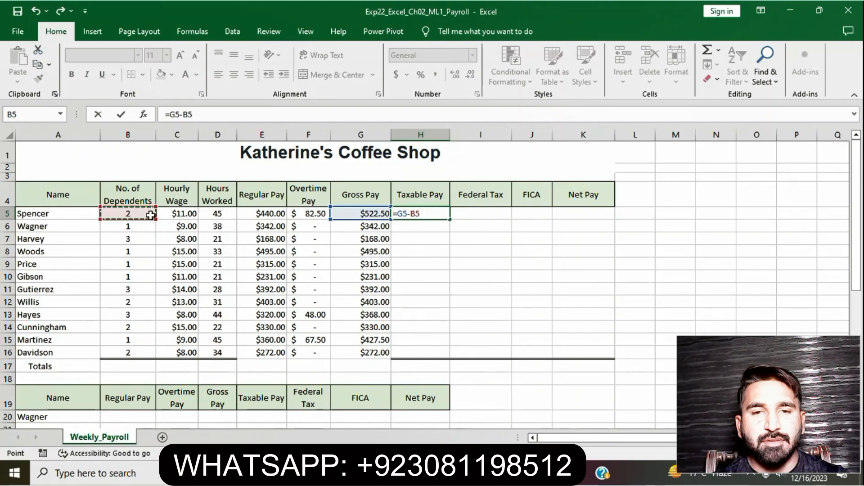
type("*")
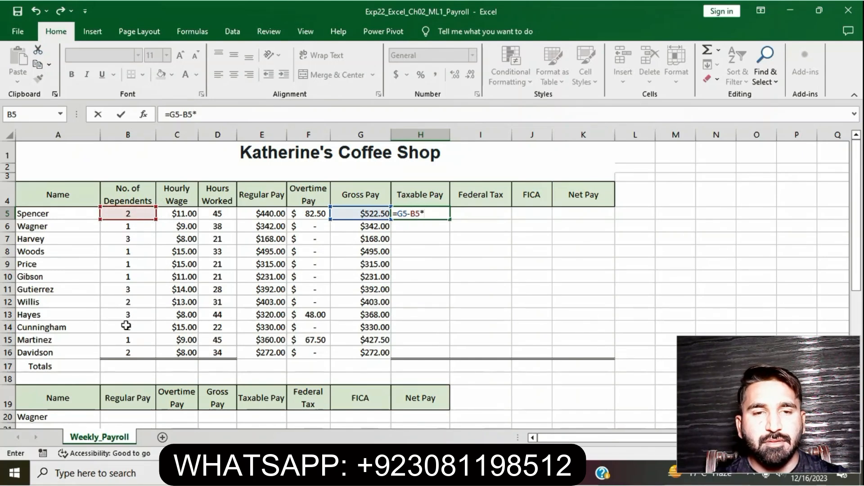
Complete the formula with the deduction per dependent as absolute reference $B$27 and enter it.
scroll(126, 325, "down", 2)
scroll(125, 383, "down", 2)
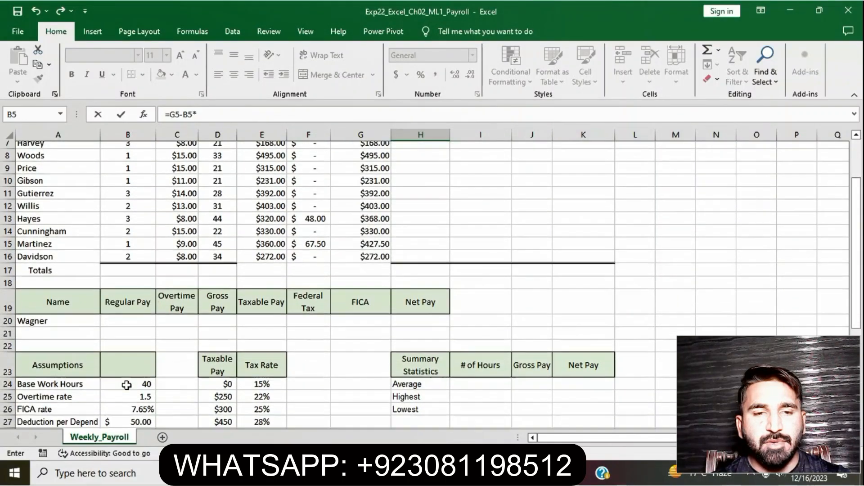
left_click(135, 390)
scroll(285, 276, "up", 4)
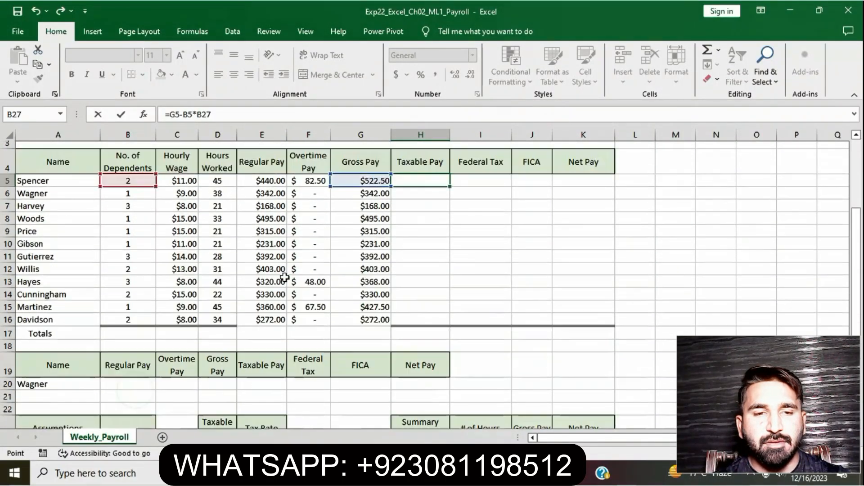
left_click(197, 116)
type("$")
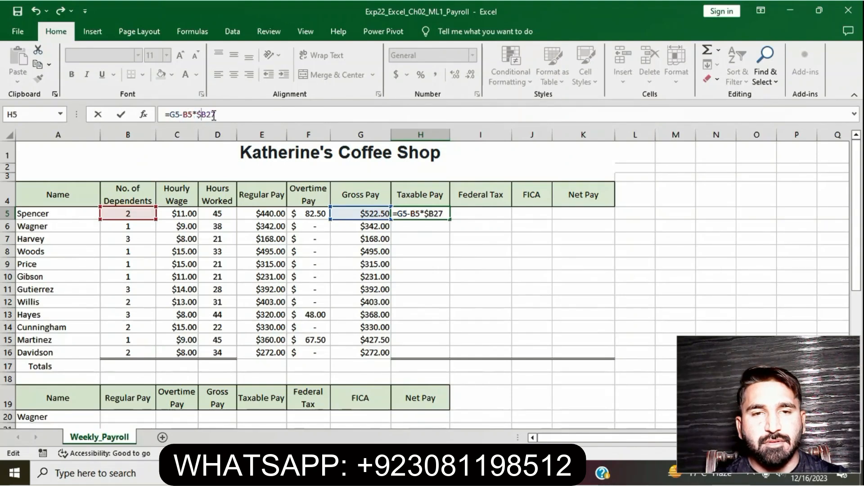
left_click(207, 114)
type("$")
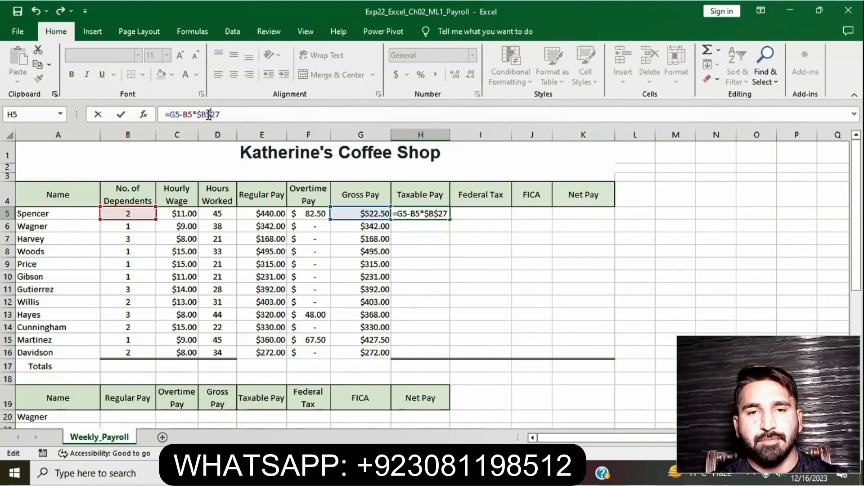
left_click(221, 115)
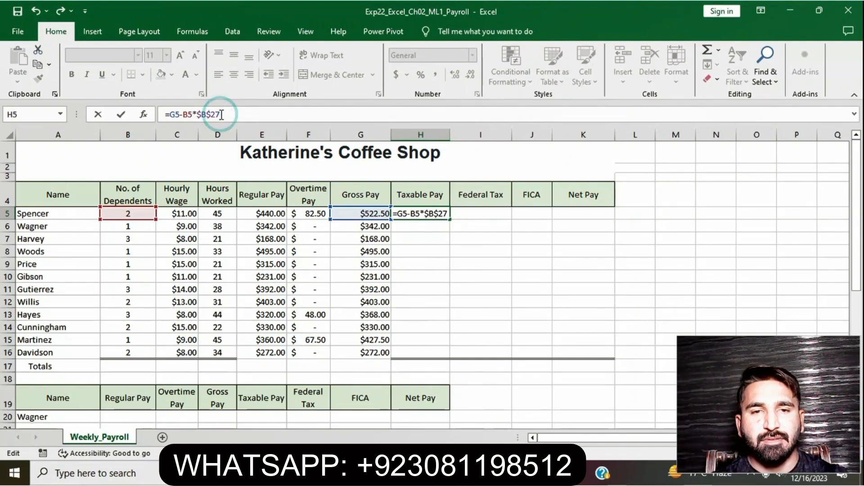
key("Return")
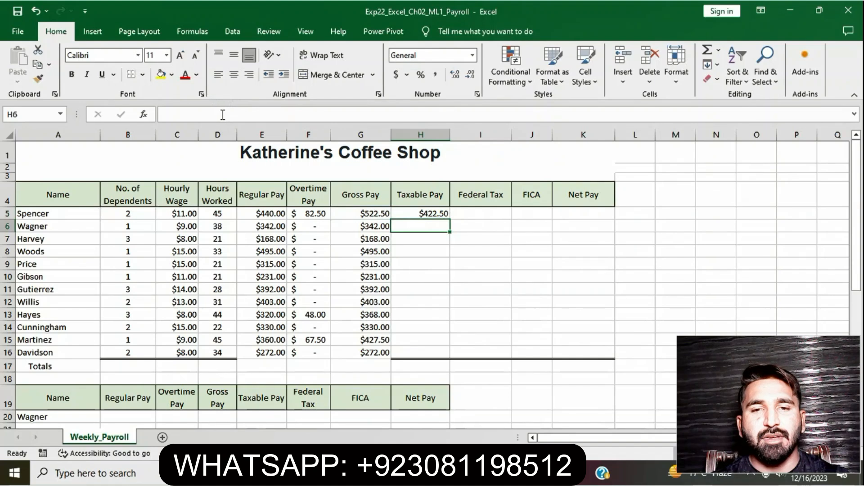
Copy the taxable pay formula from H5 down through H16.
left_click(416, 212)
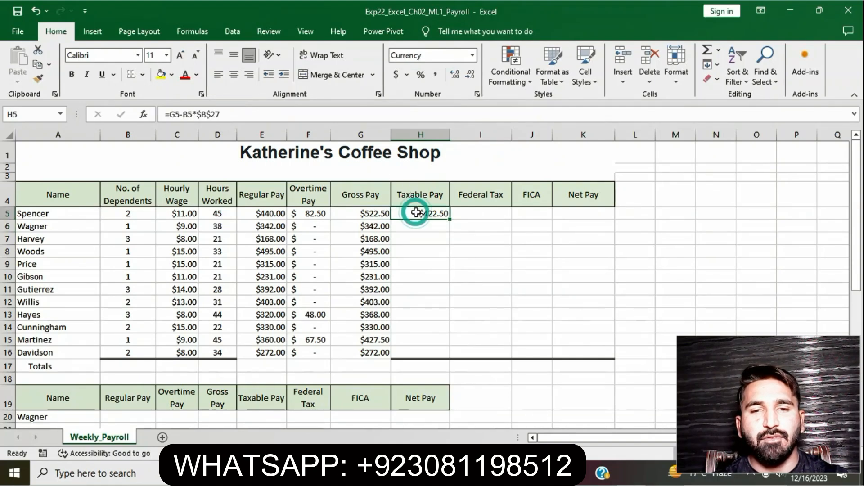
left_click_drag(450, 218, 444, 356)
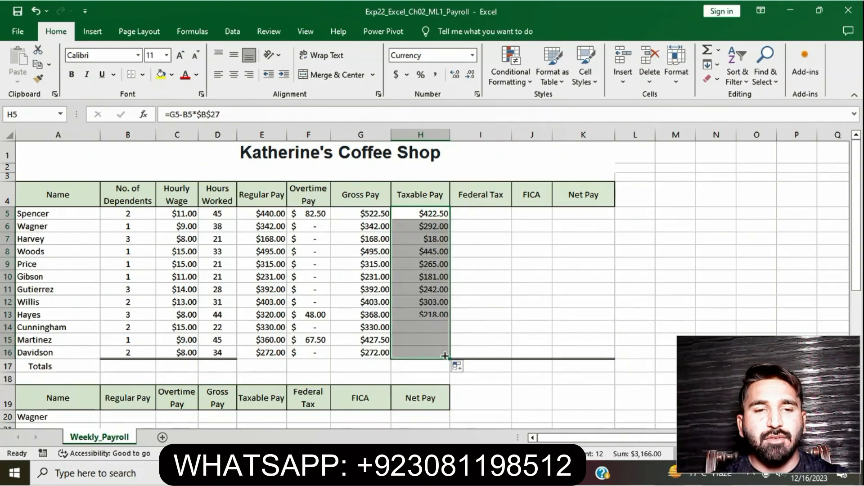
left_click(487, 215)
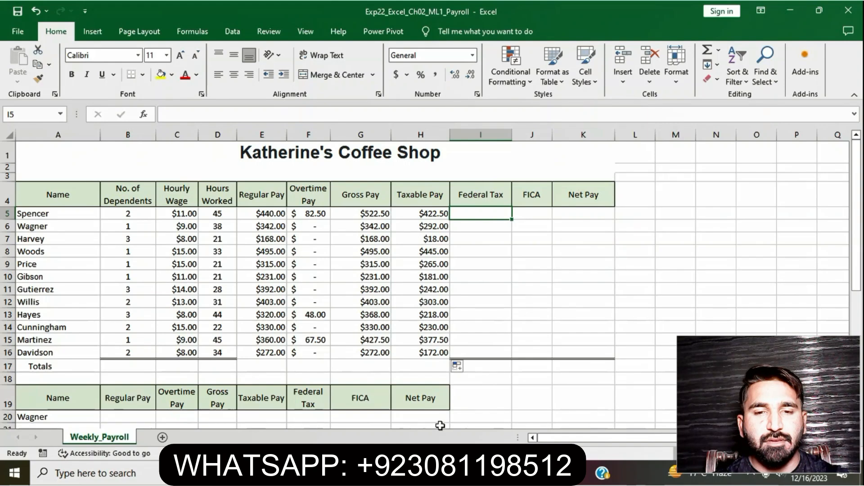
Switch to the Word instructions and remove the yellow highlight from the step 3 taxable pay text.
key("alt+Tab")
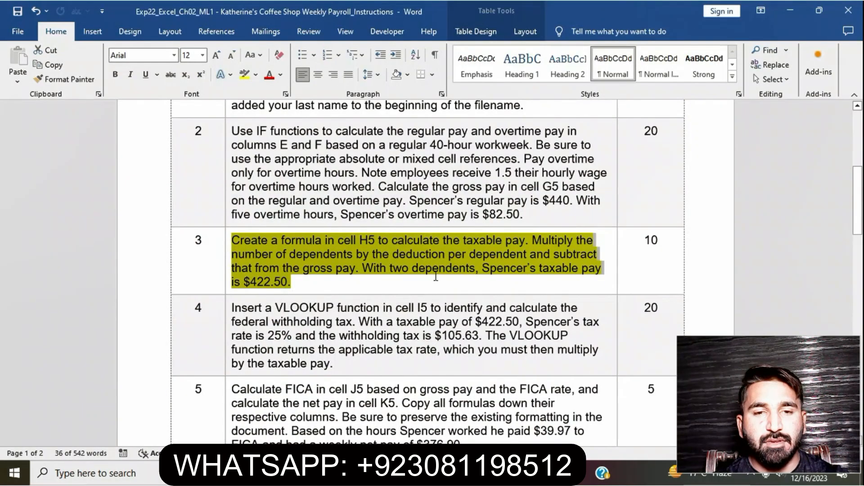
left_click(440, 267)
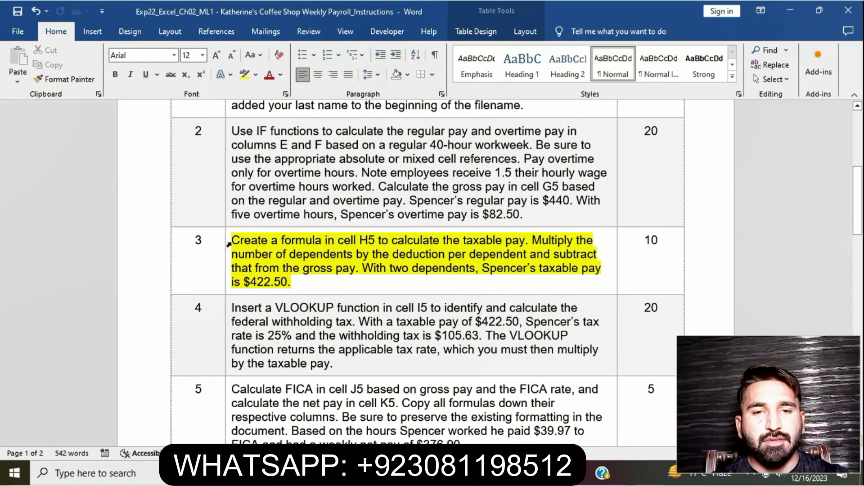
left_click(229, 244)
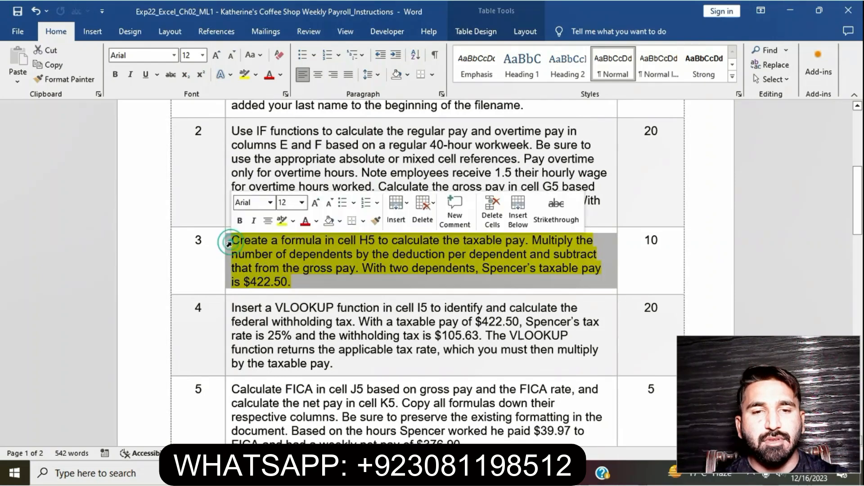
left_click(280, 226)
left_click(333, 321)
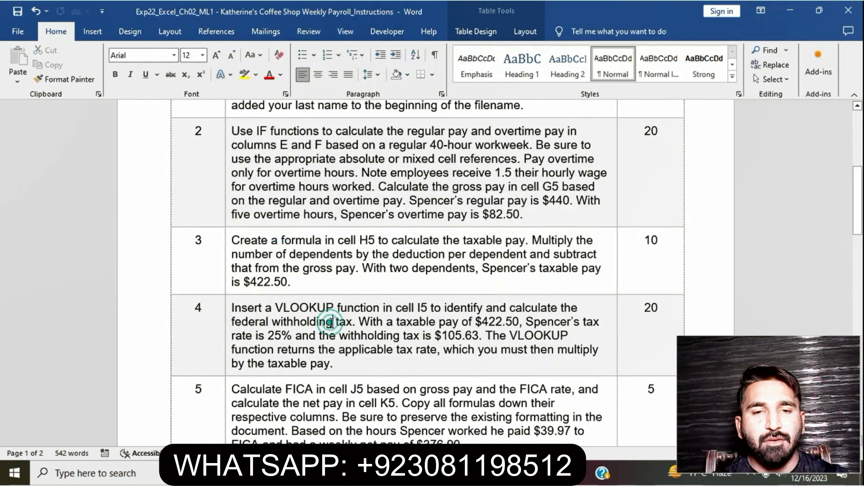
Highlight the step 4 VLOOKUP federal withholding tax instructions in yellow.
scroll(332, 323, "down", 2)
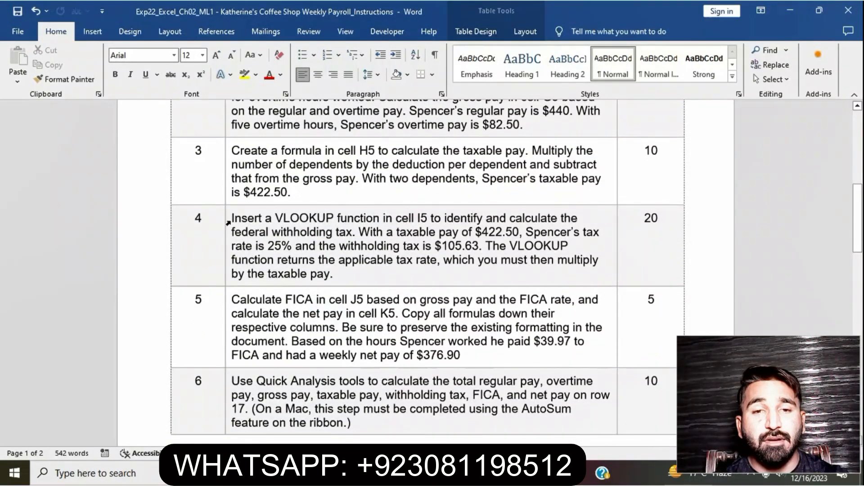
left_click(225, 221)
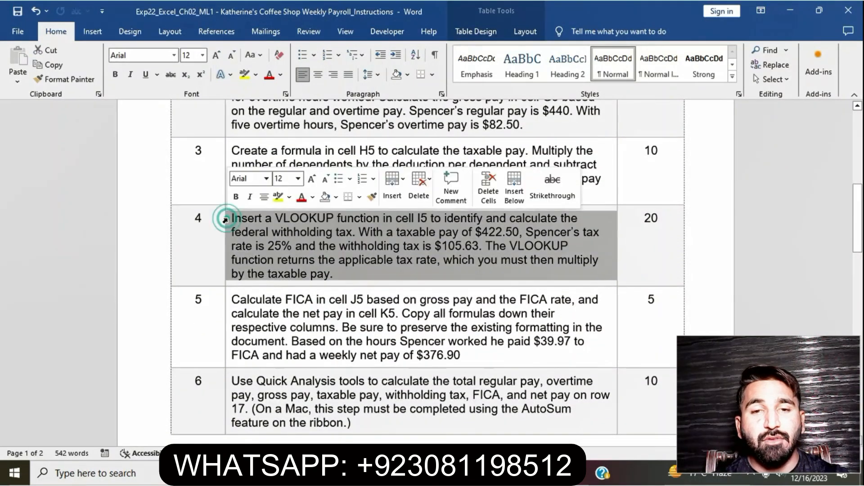
left_click(279, 198)
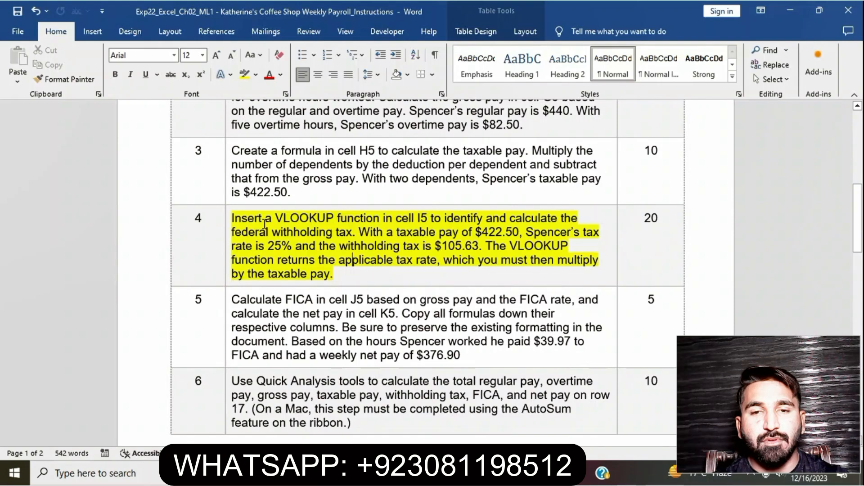
left_click_drag(232, 217, 333, 274)
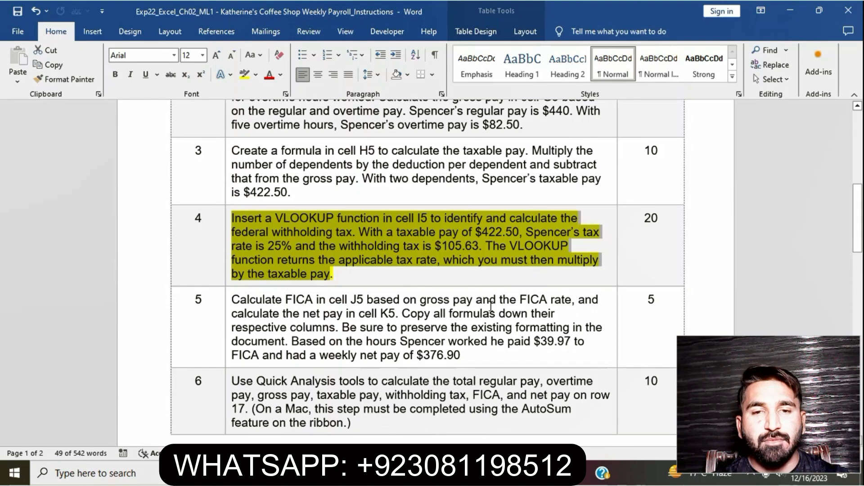
Return to the Excel workbook and start a VLOOKUP formula in I5 with H5 as the lookup value.
key("alt+Tab")
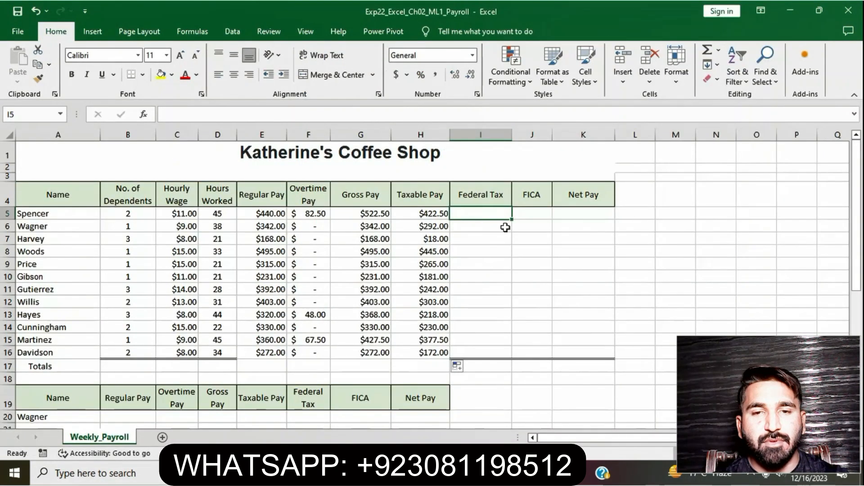
type("=")
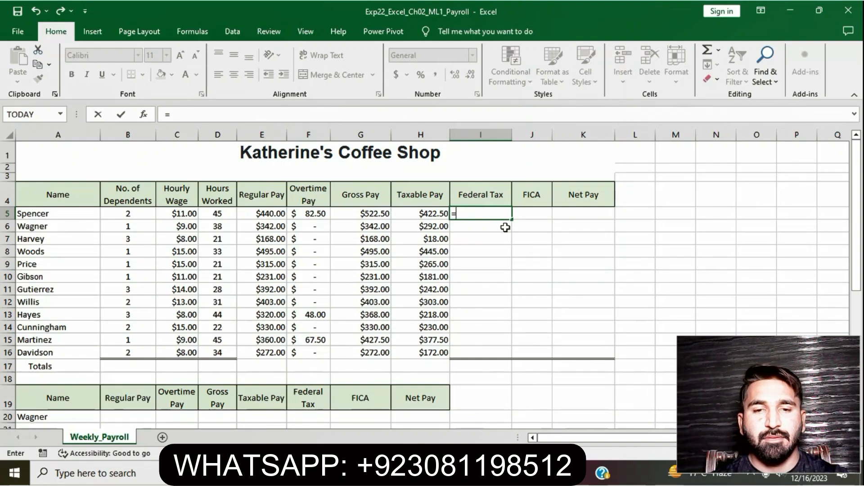
type("VL")
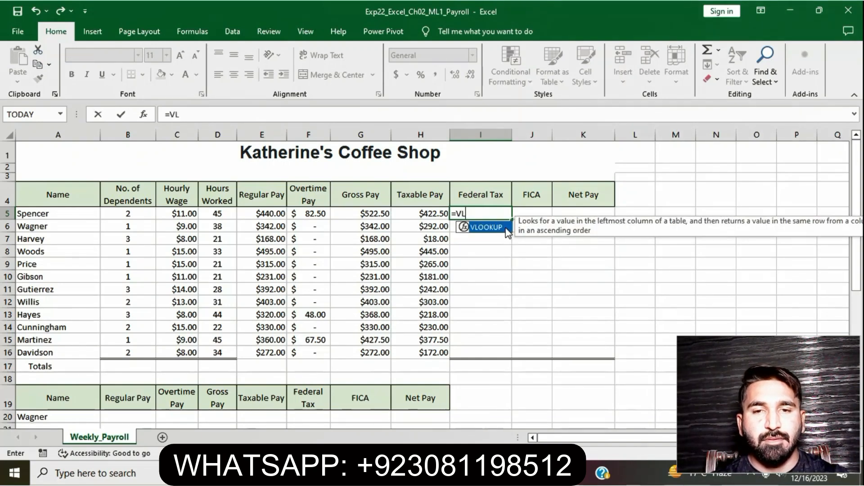
double_click(507, 227)
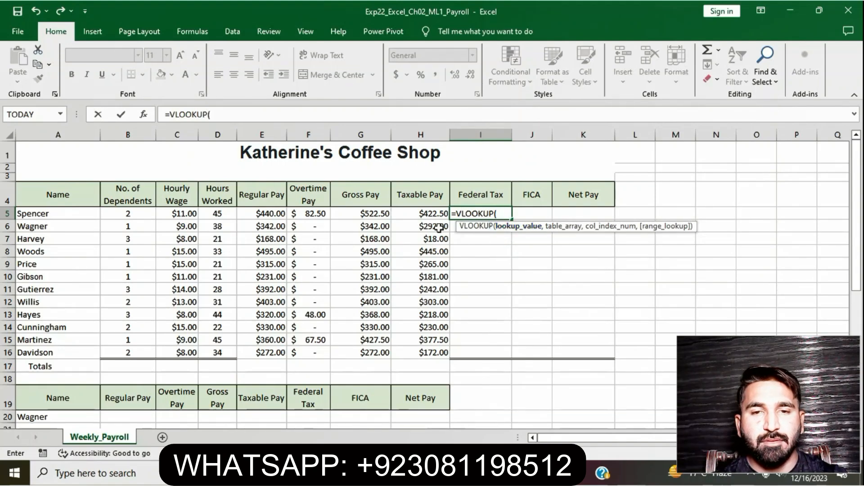
left_click(425, 214)
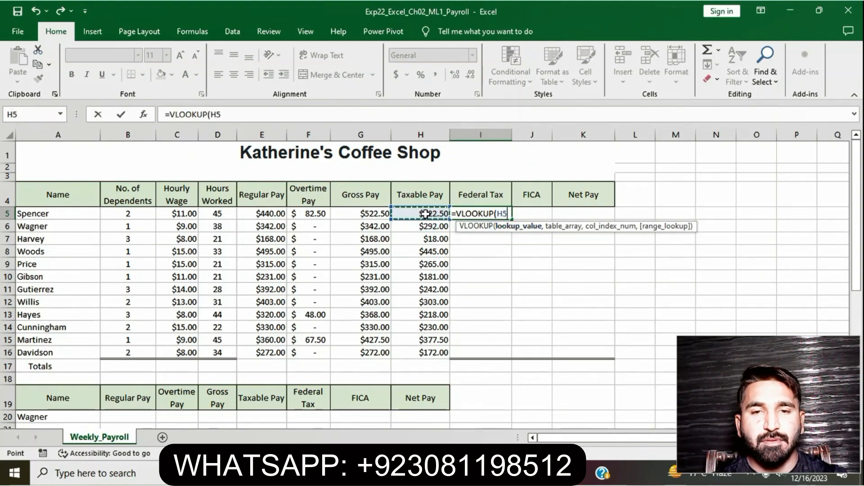
type(",")
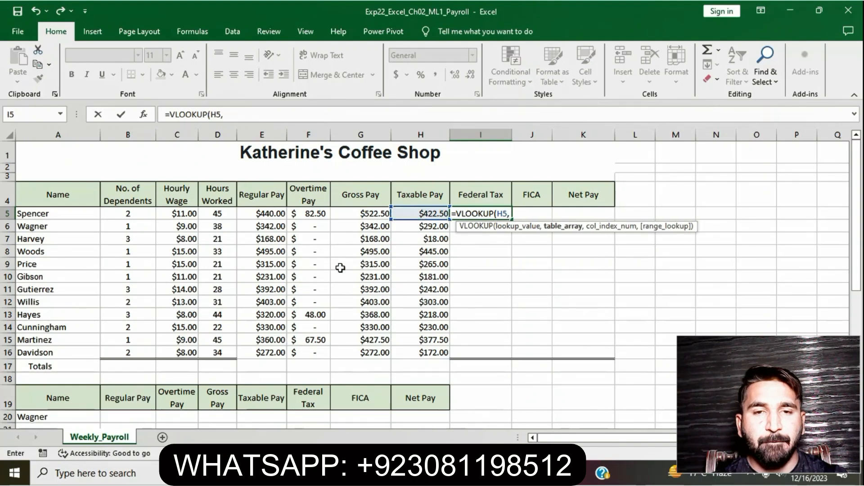
Begin the table array at the tax table's first taxable pay cell, made absolute as $D$24.
scroll(305, 304, "down", 3)
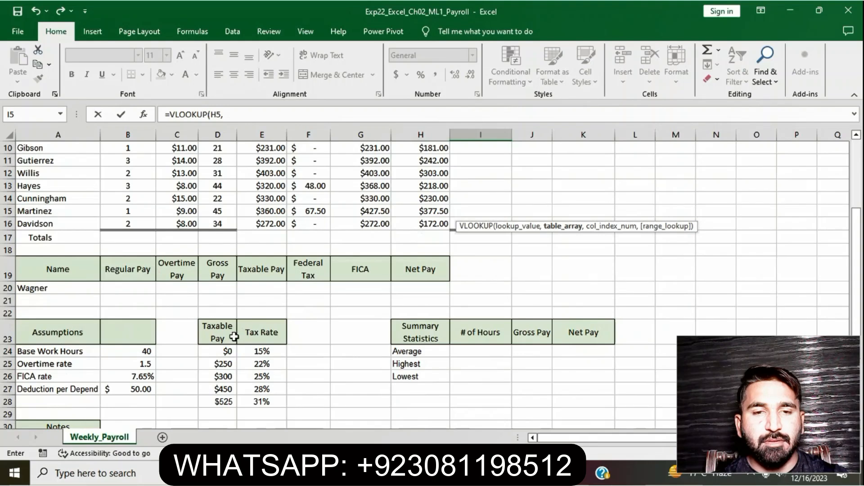
left_click(229, 352)
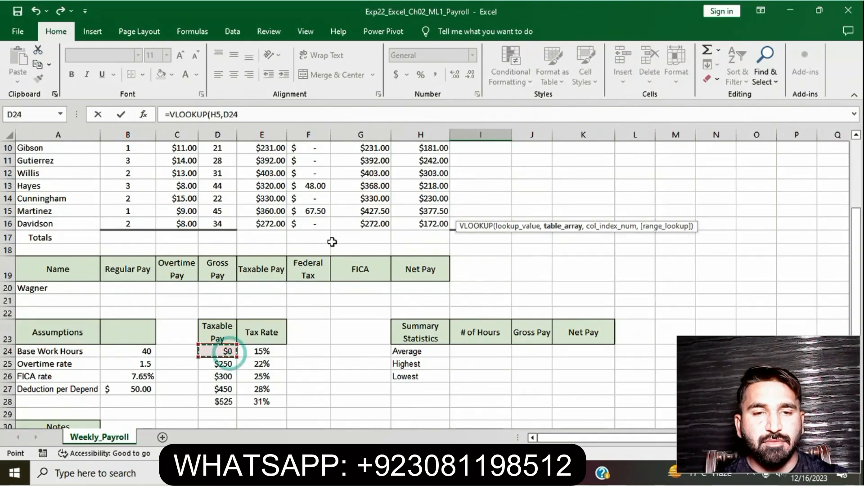
scroll(331, 241, "up", 3)
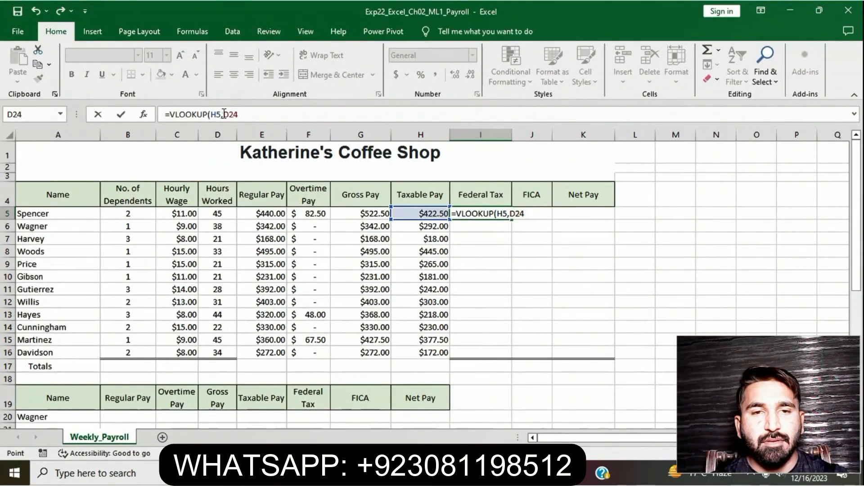
left_click(224, 114)
type("$")
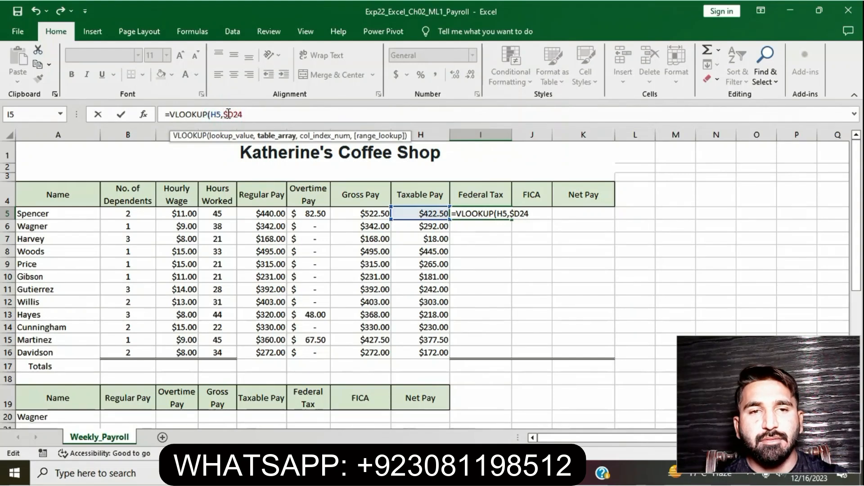
left_click(236, 115)
type("$")
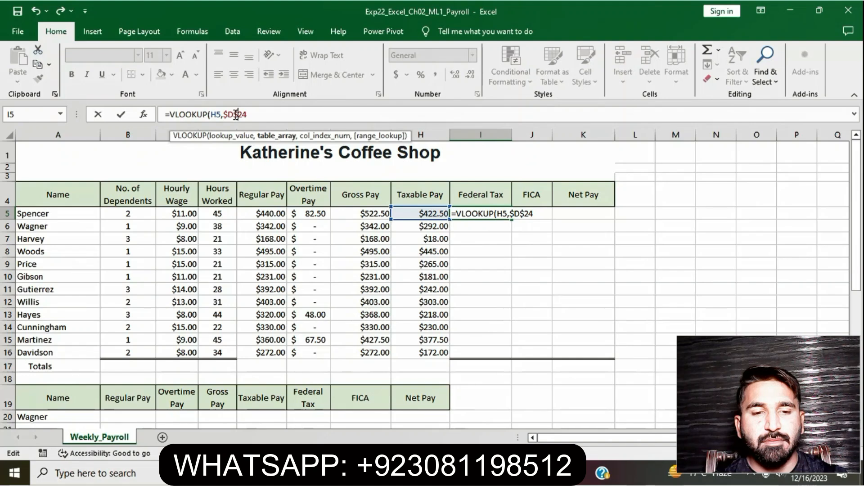
Extend the table array to the last tax rate cell as absolute $E$28, giving $D$24:$E$28.
left_click(262, 114)
type(":")
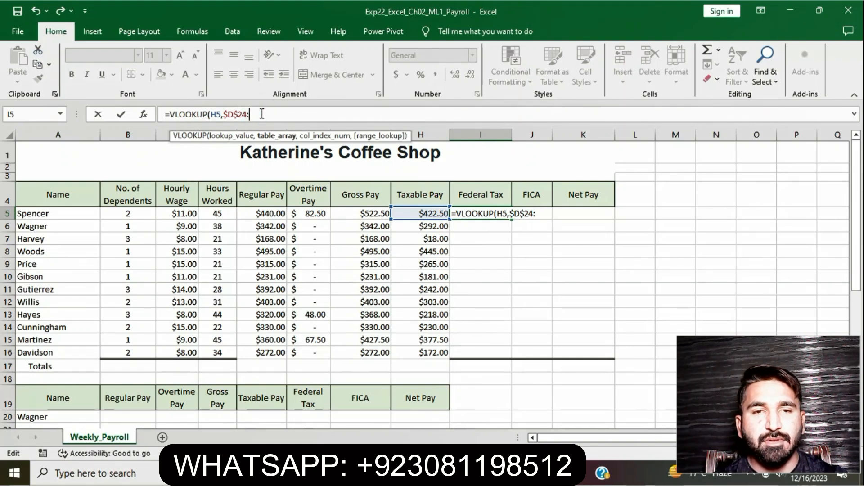
scroll(295, 290, "down", 2)
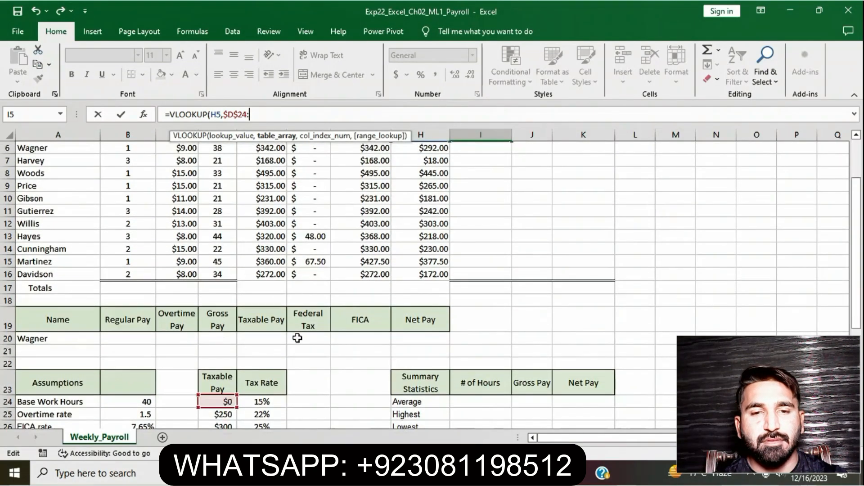
scroll(297, 338, "down", 1)
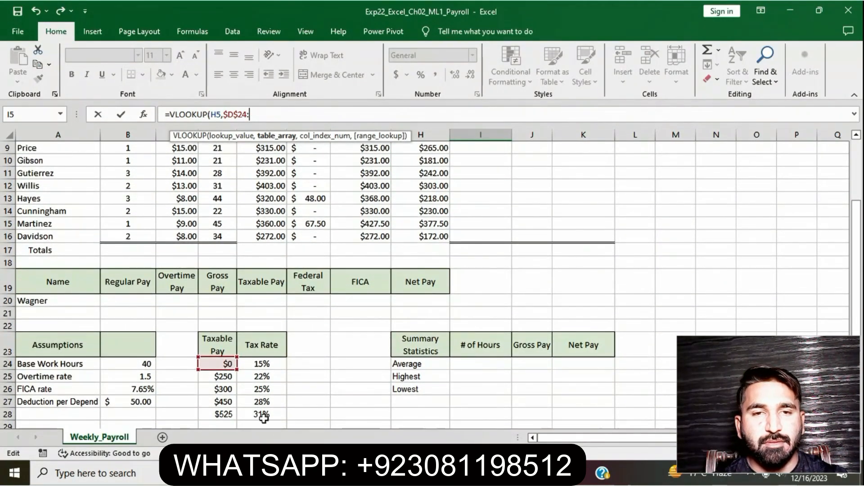
left_click(264, 415)
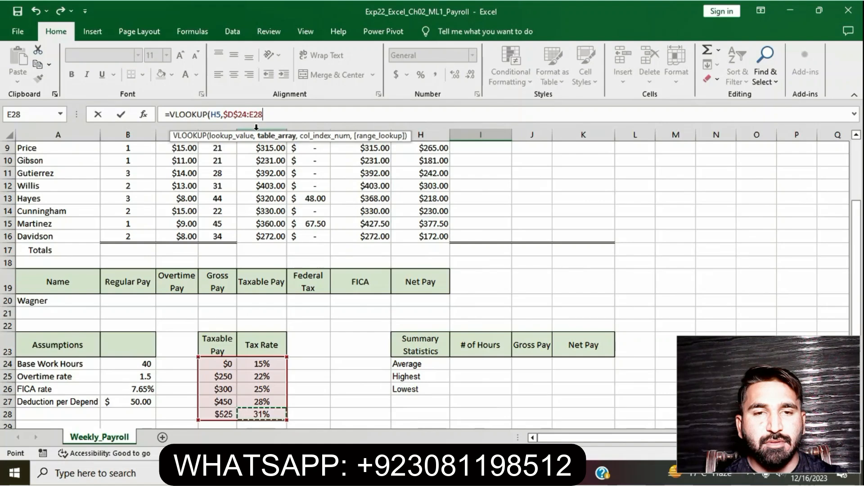
left_click(251, 116)
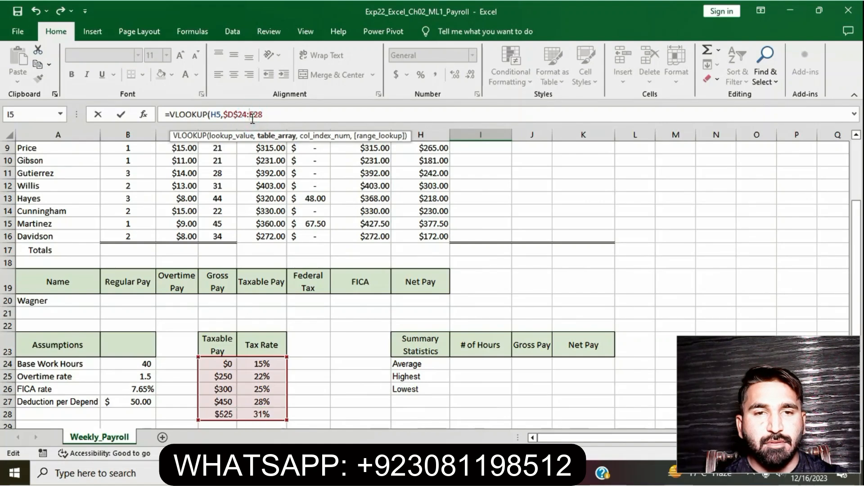
left_click(258, 115)
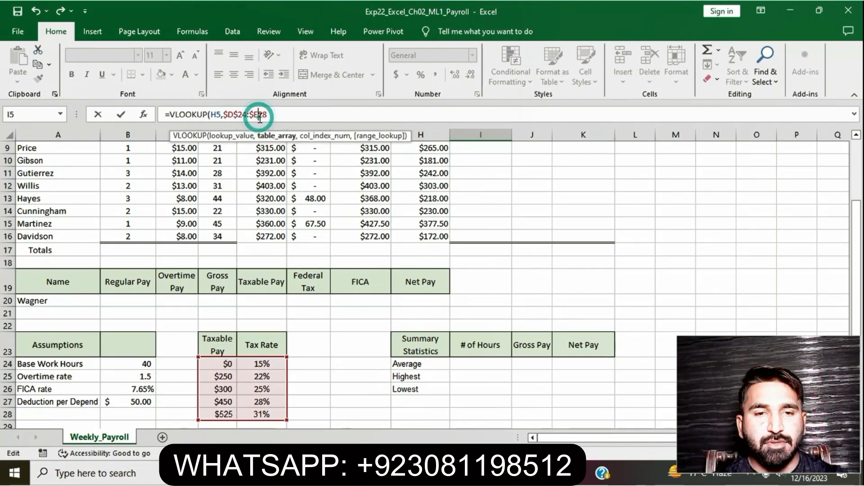
left_click(285, 114)
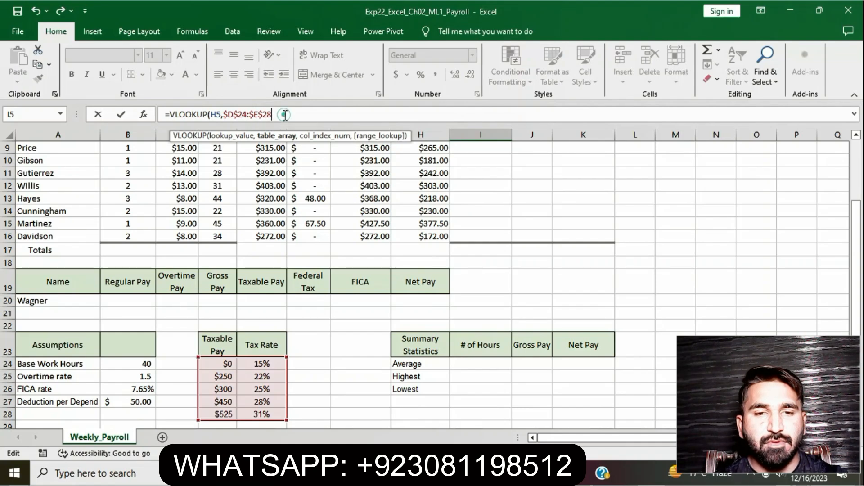
Finish the formula with column index 2, close the function, multiply by H5, and enter it.
scroll(334, 197, "up", 3)
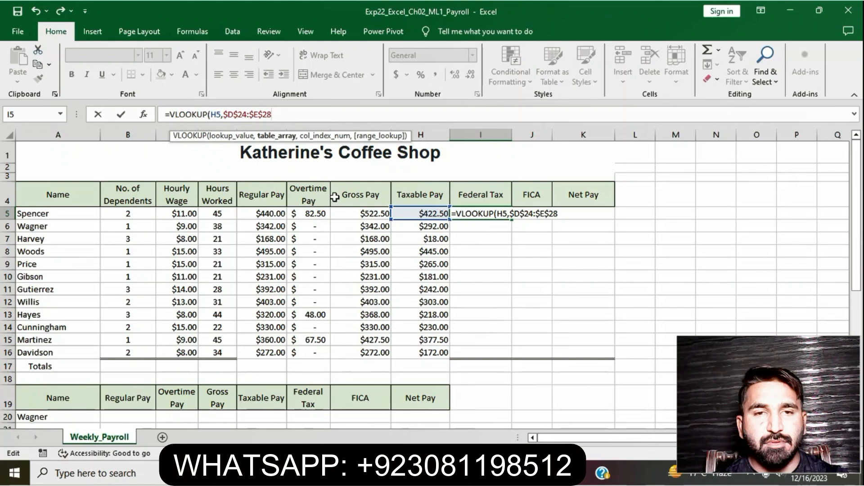
type(",2")
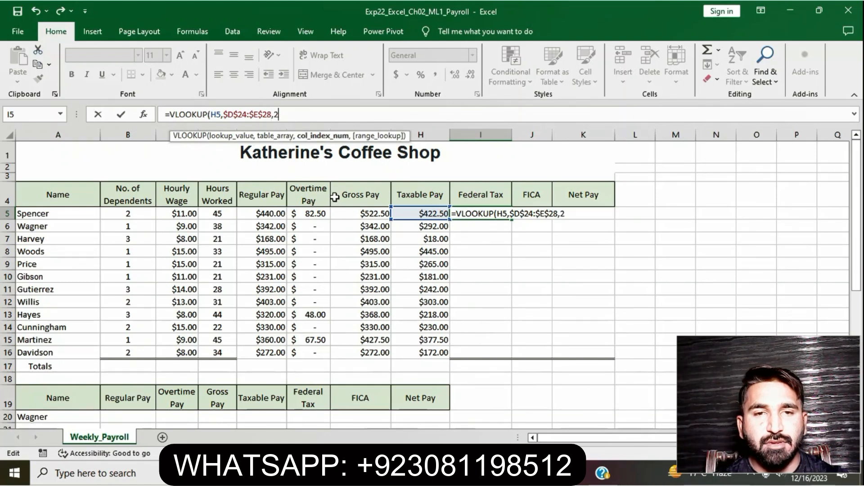
type(")")
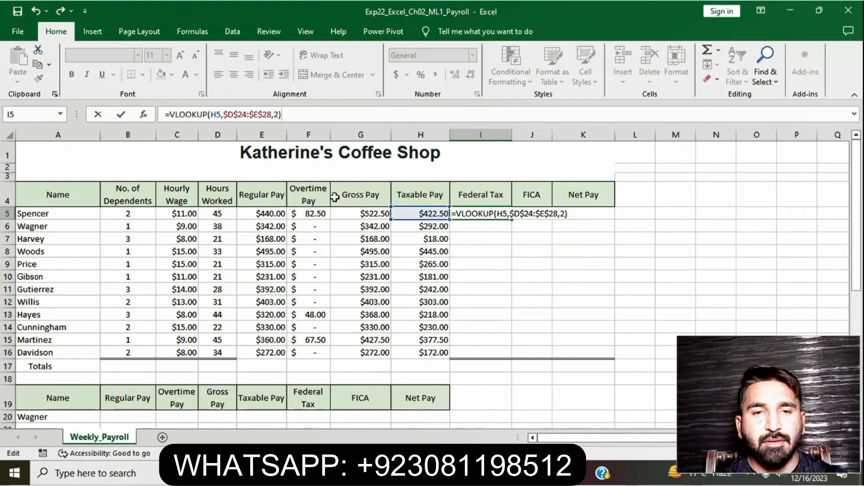
type("*")
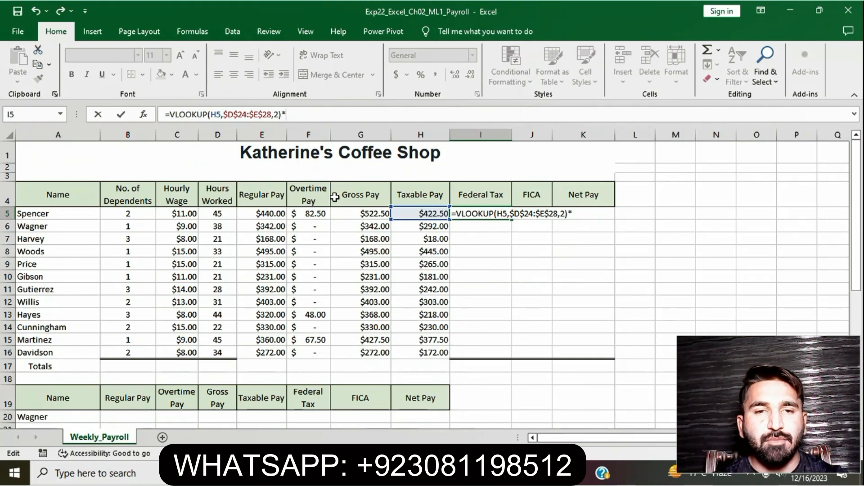
left_click(428, 211)
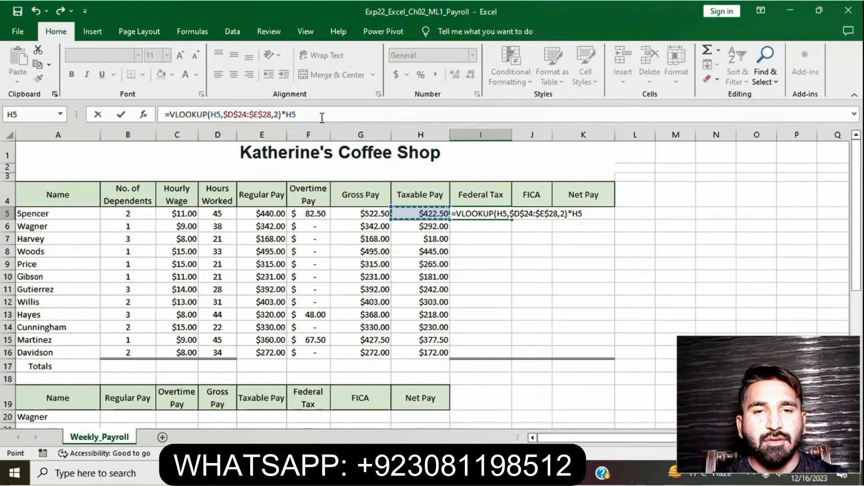
key("Return")
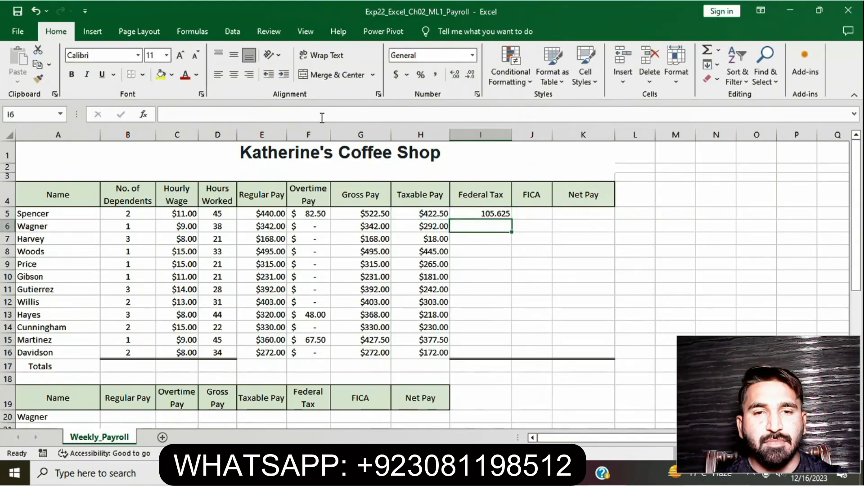
Check the I5 formula against the step 4 instructions in the Word document.
left_click(489, 214)
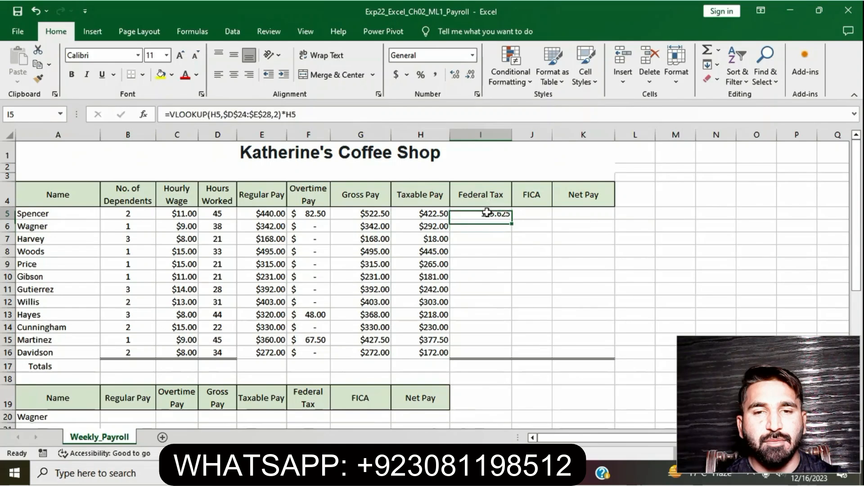
key("alt+Tab")
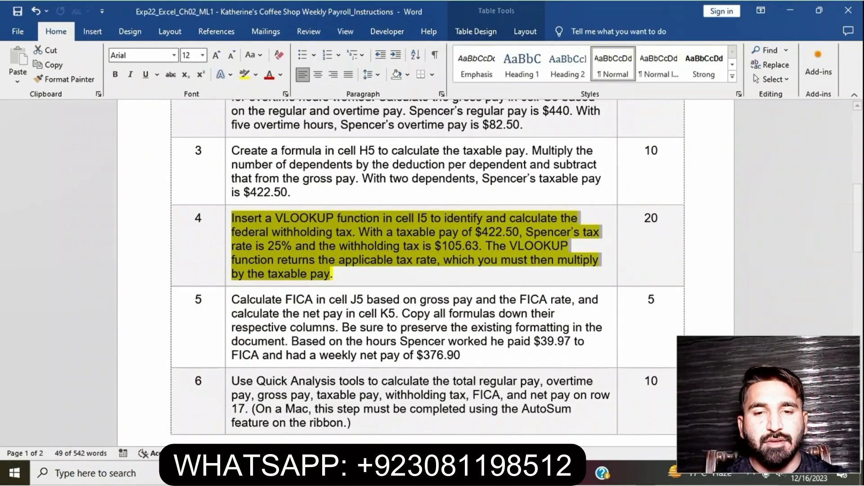
key("alt+Tab")
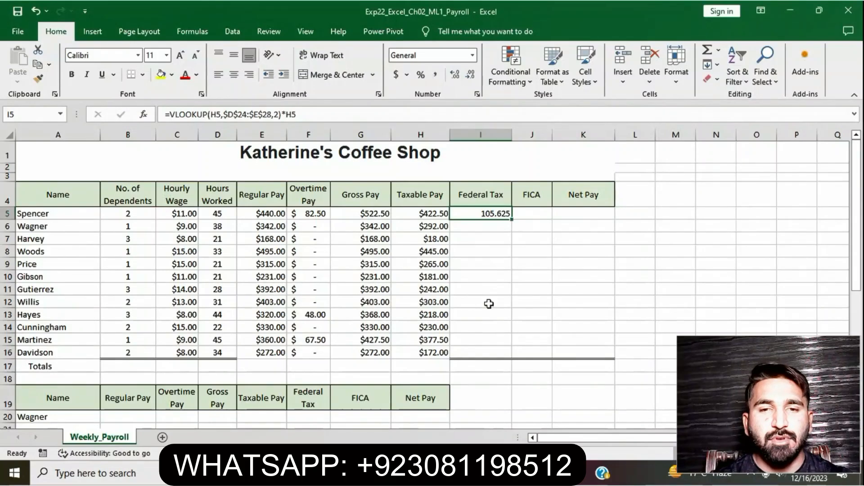
Format the federal tax cell I5 as Accounting and fill its formula down through I16.
left_click(472, 55)
left_click(444, 158)
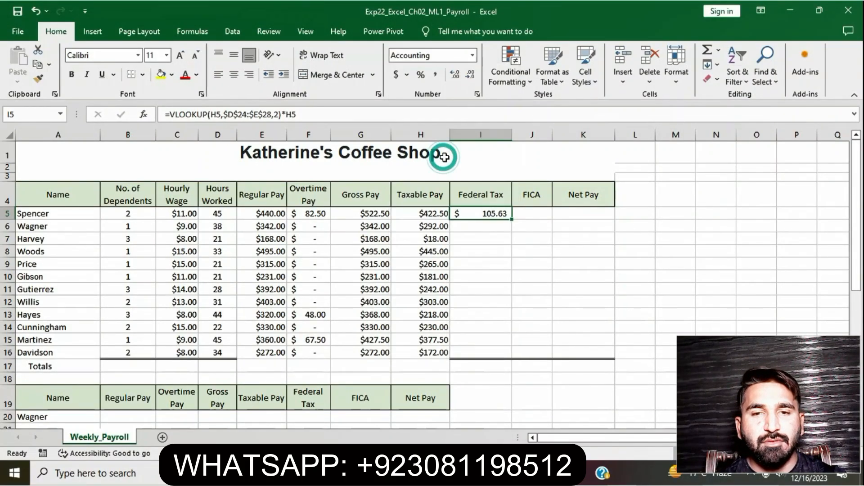
left_click_drag(513, 222, 498, 354)
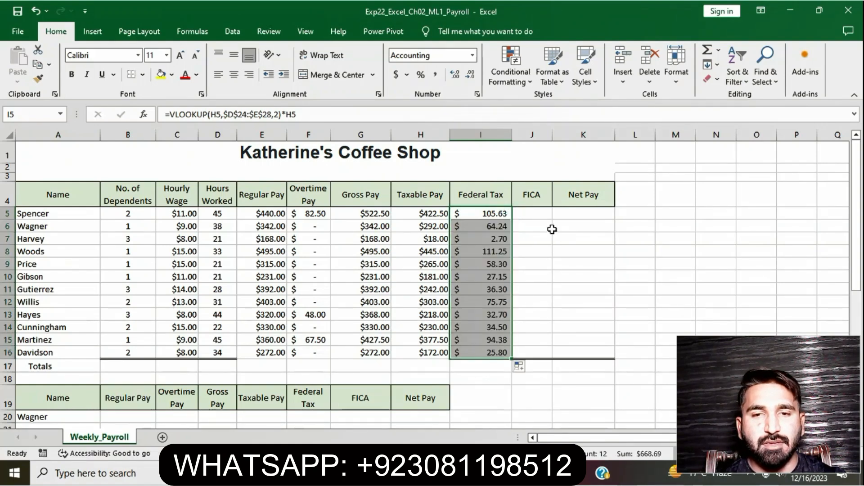
left_click(533, 218)
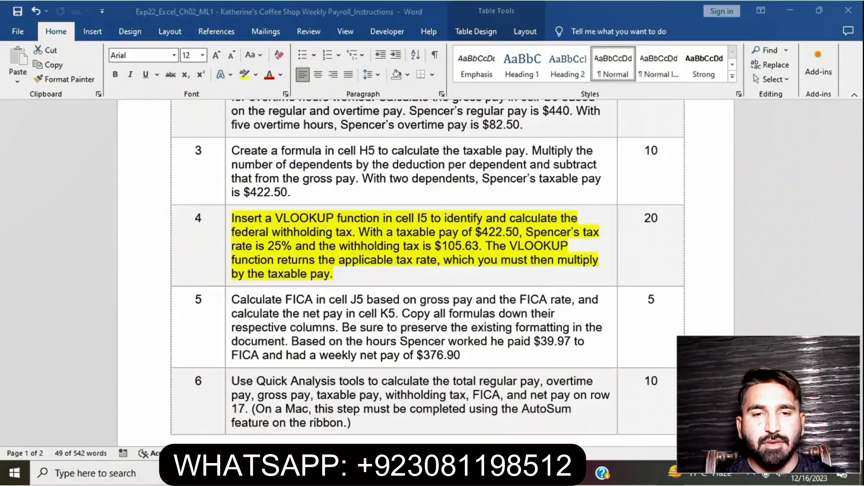
Switch to the Word instructions and remove the highlight from the step 4 text.
key("alt+Tab")
left_click(367, 253)
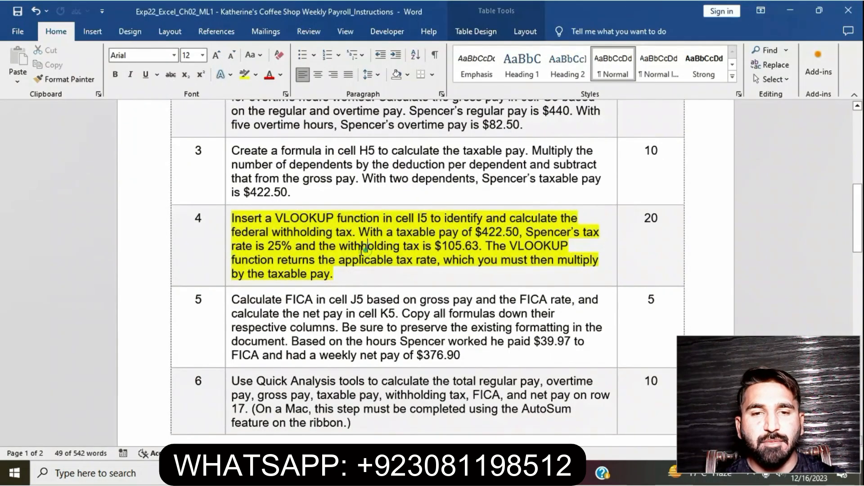
left_click(227, 221)
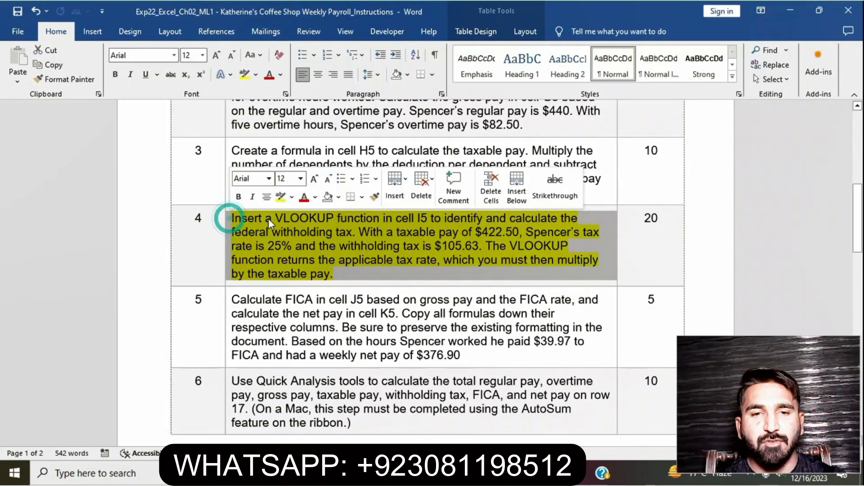
left_click(279, 199)
left_click(329, 248)
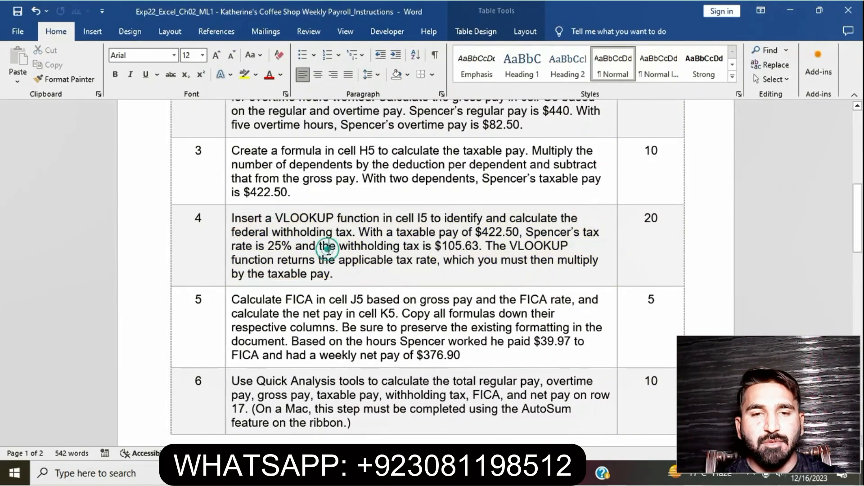
Highlight the step 5 instructions about calculating FICA in J5 and net pay in K5.
scroll(329, 250, "down", 2)
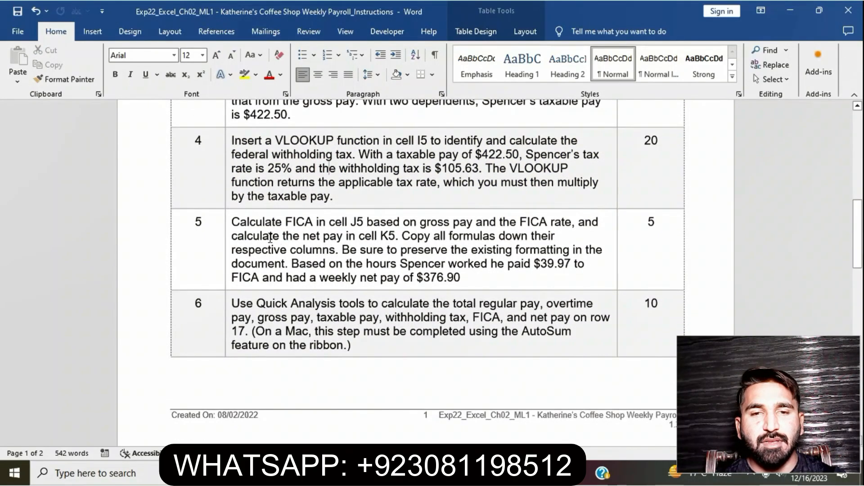
left_click(228, 228)
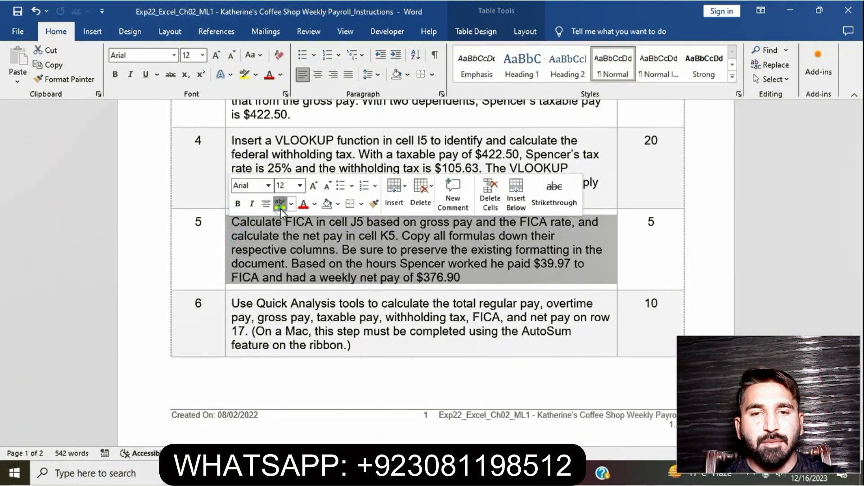
left_click(280, 204)
left_click(336, 249)
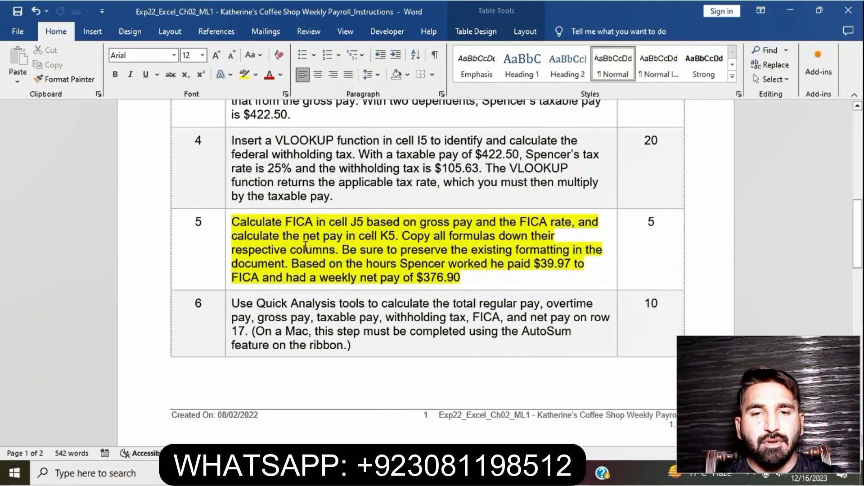
left_click_drag(231, 222, 460, 278)
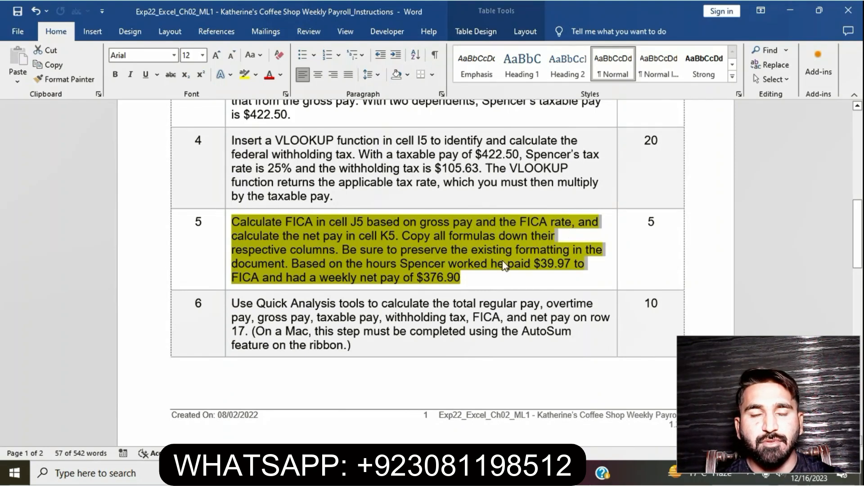
Return to the worksheet and start a J5 formula multiplying gross pay G5 by the FICA rate in B26.
key("alt+Tab")
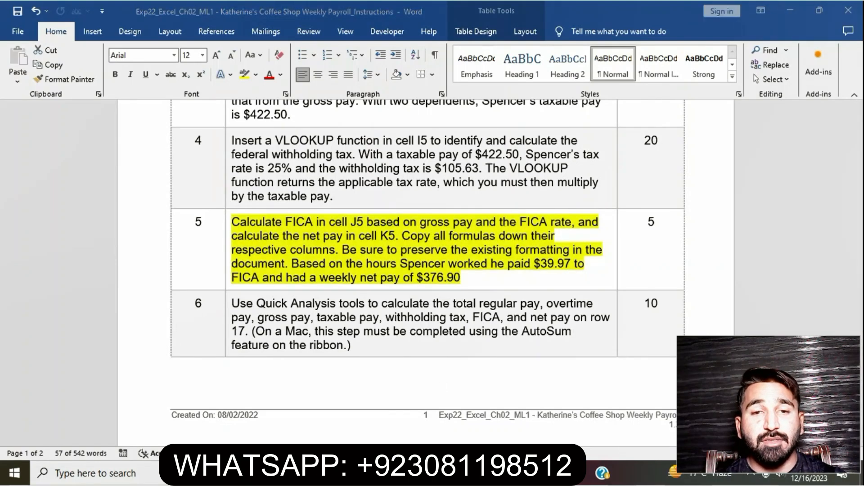
type("=")
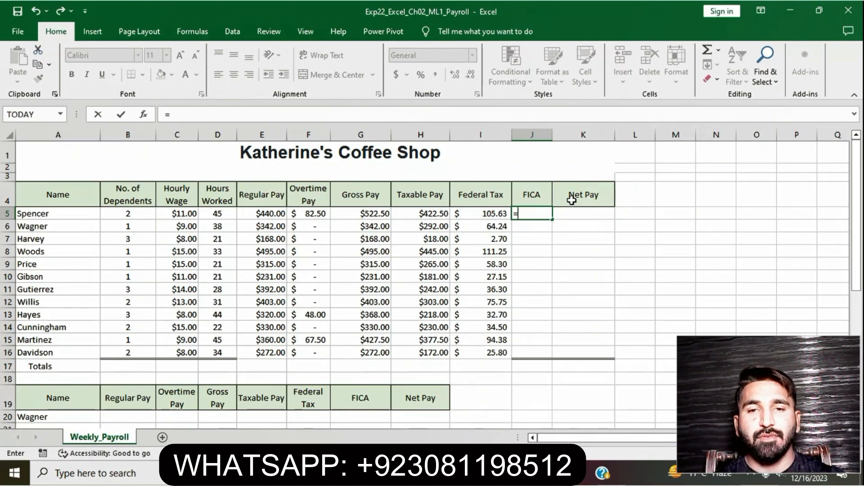
left_click(381, 215)
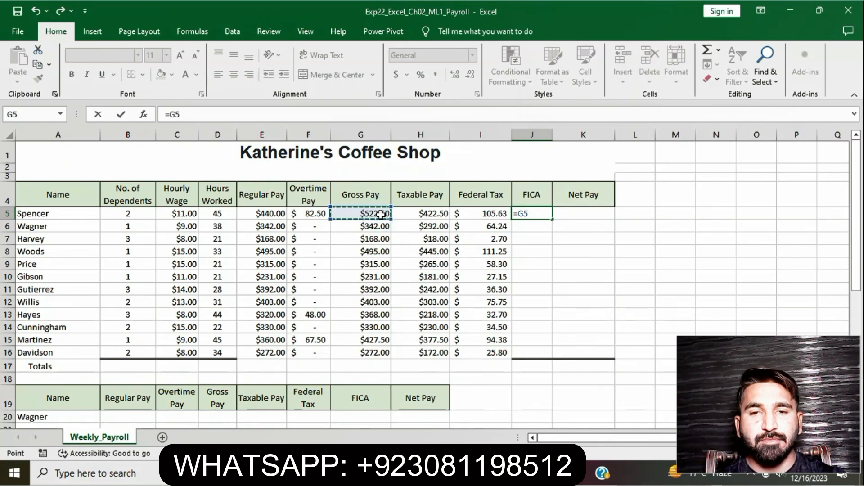
type("*")
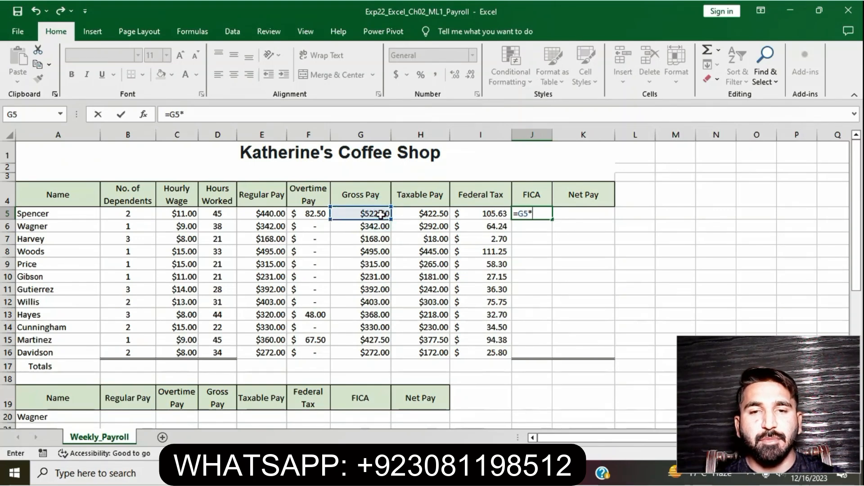
scroll(343, 315, "down", 5)
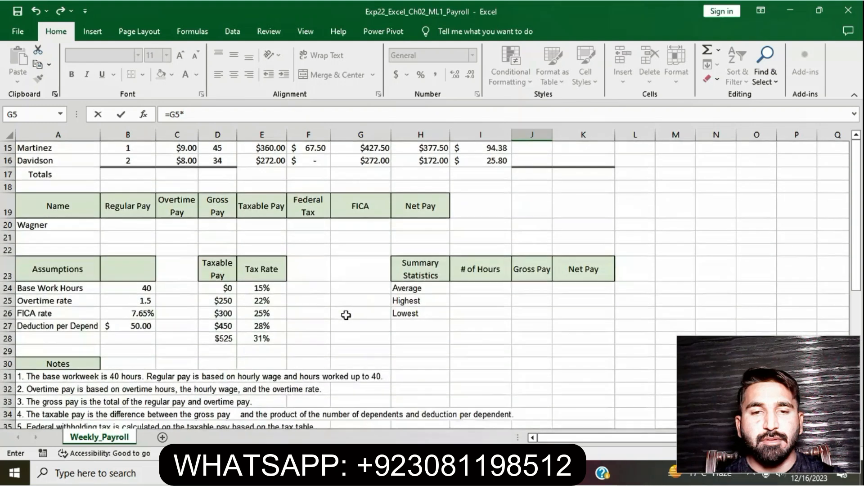
left_click(147, 314)
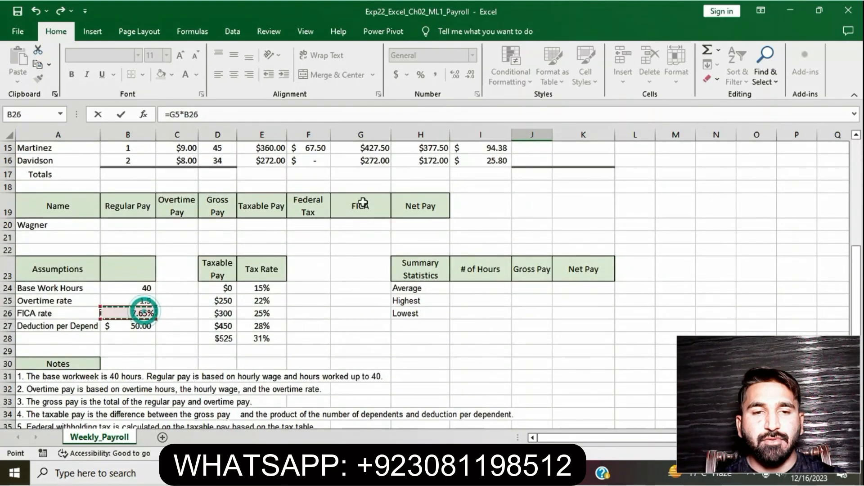
Make the FICA rate reference absolute as $B$26 and enter the formula =G5*$B$26.
scroll(362, 203, "up", 5)
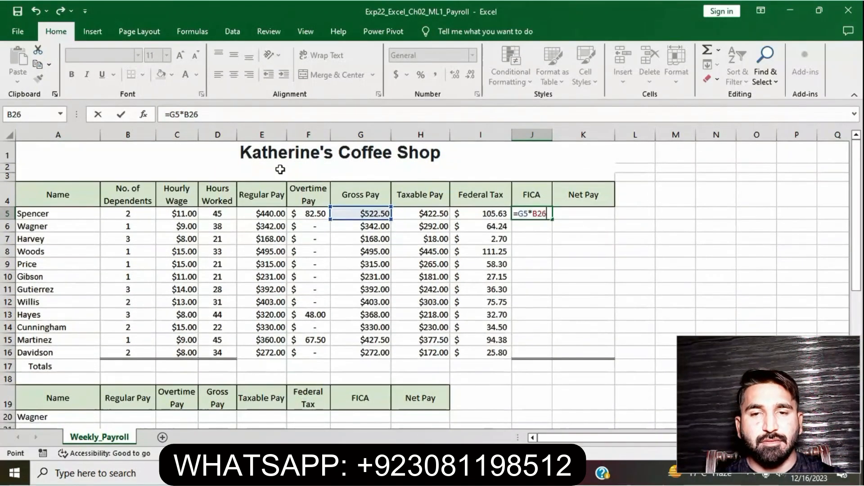
left_click(185, 115)
type("$")
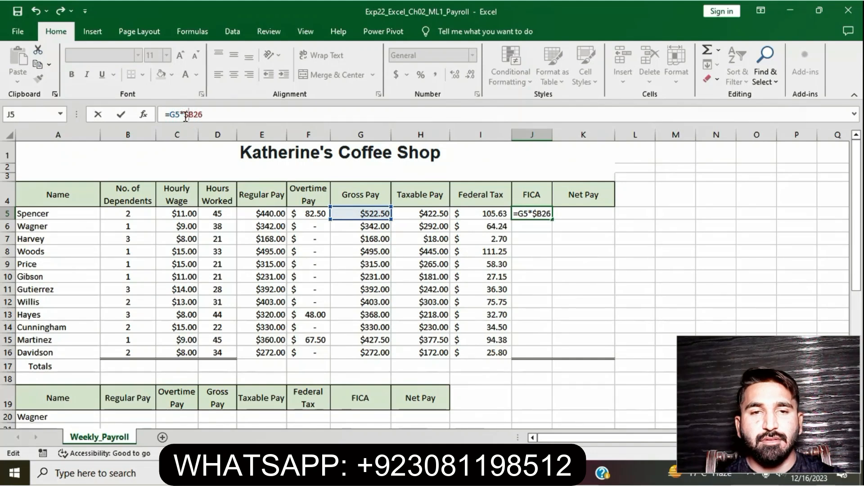
left_click(195, 115)
type("$")
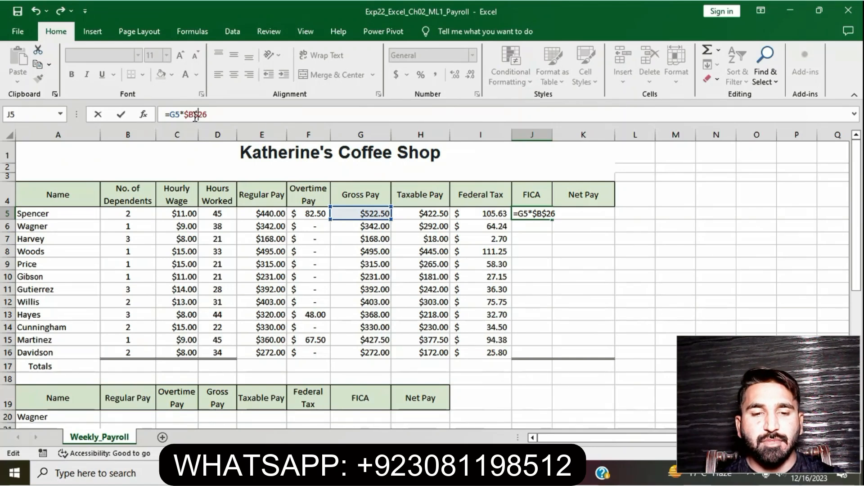
left_click(212, 116)
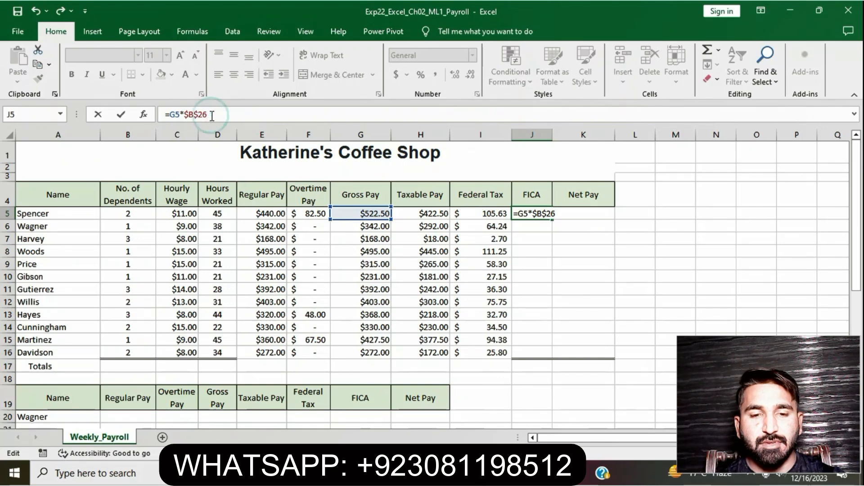
key("Return")
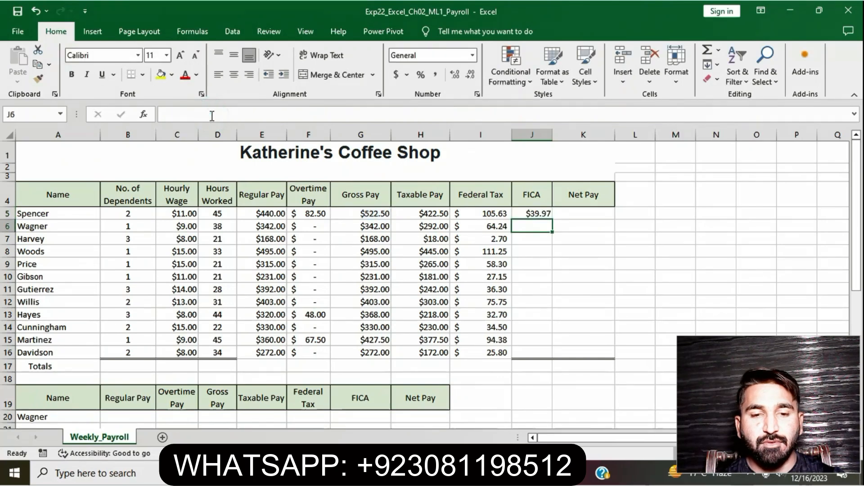
Copy the J5 FICA formula down through J16.
left_click(541, 213)
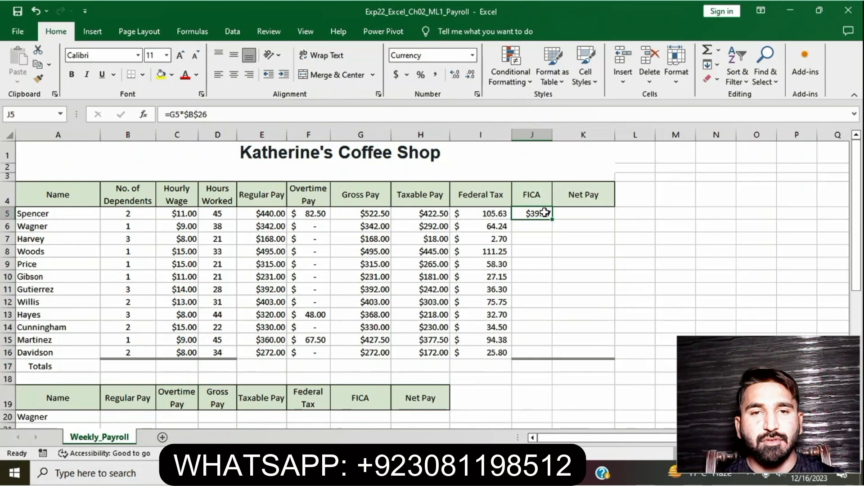
left_click_drag(553, 219, 554, 356)
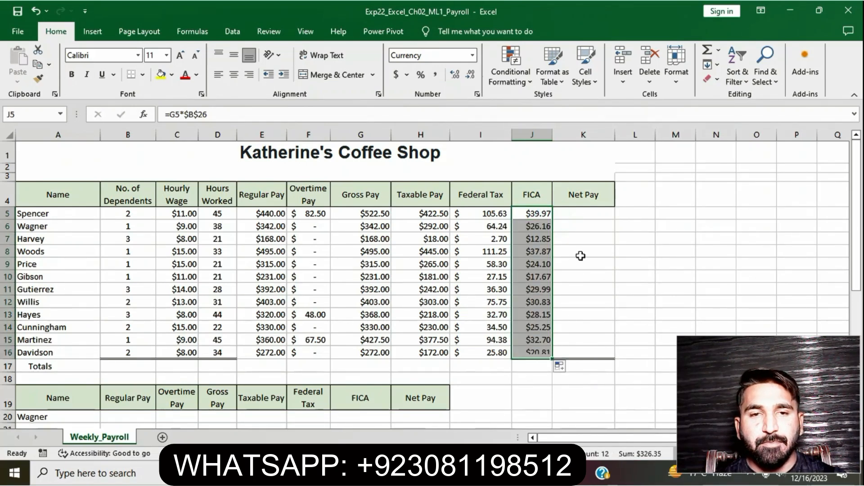
left_click(594, 264)
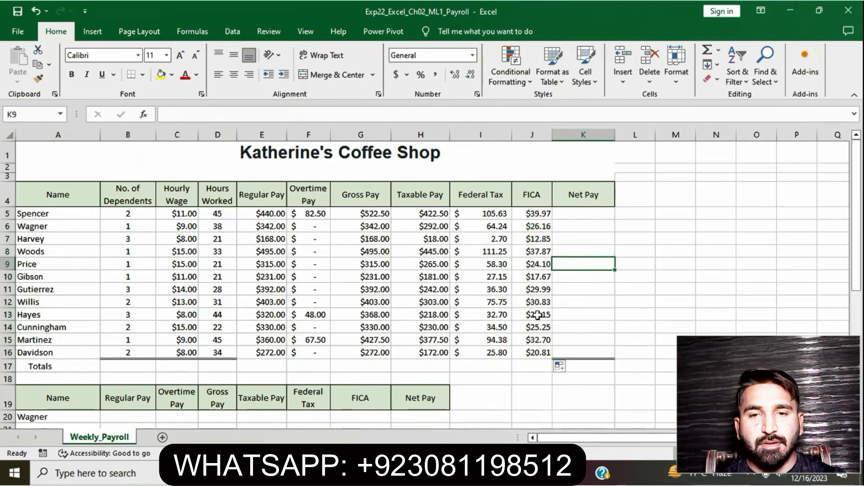
Switch to the Word instructions and remove the highlight from the step 5 text.
left_click(433, 473)
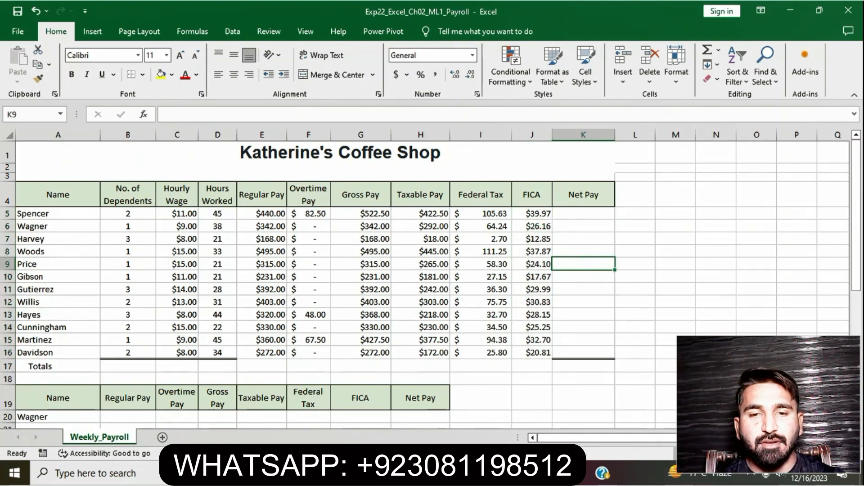
left_click(439, 282)
scroll(388, 323, "down", 9)
scroll(389, 323, "up", 8)
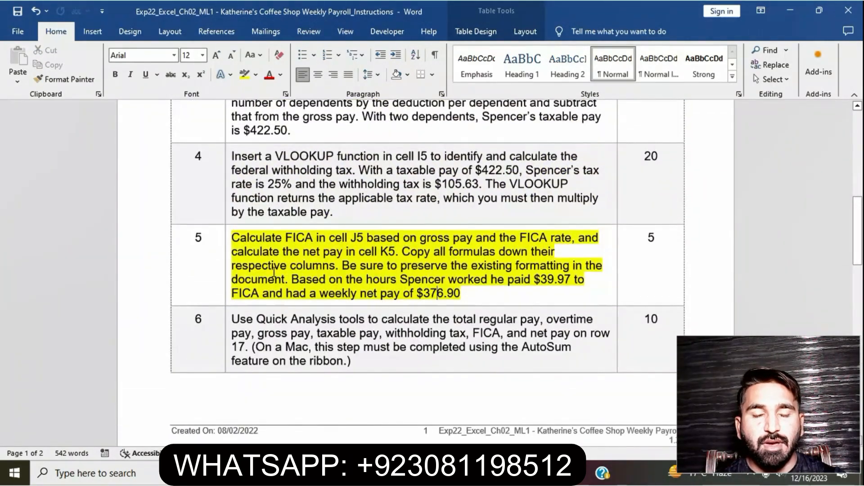
left_click(228, 241)
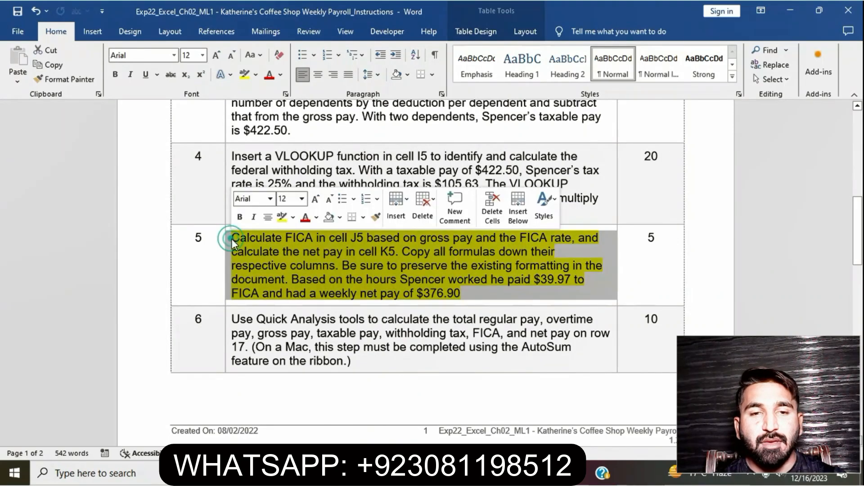
left_click(282, 217)
Highlight the step 6 instructions about Quick Analysis totals on row 17 and return to the worksheet.
scroll(366, 293, "down", 3)
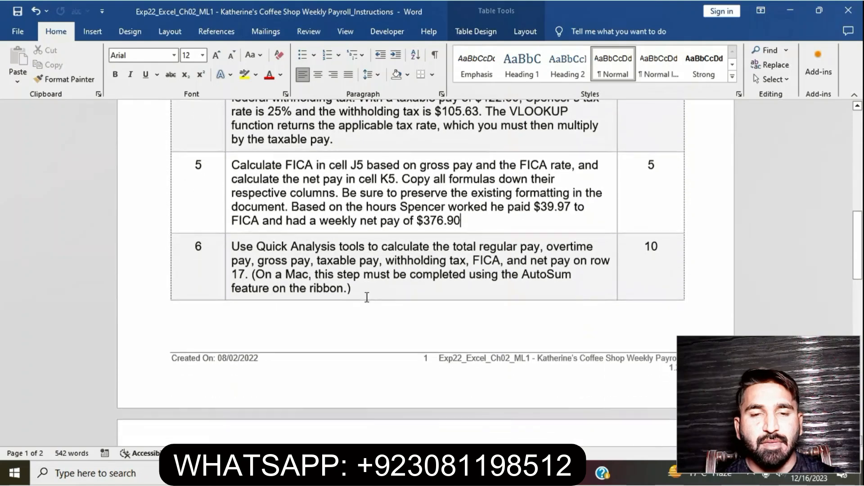
left_click(227, 249)
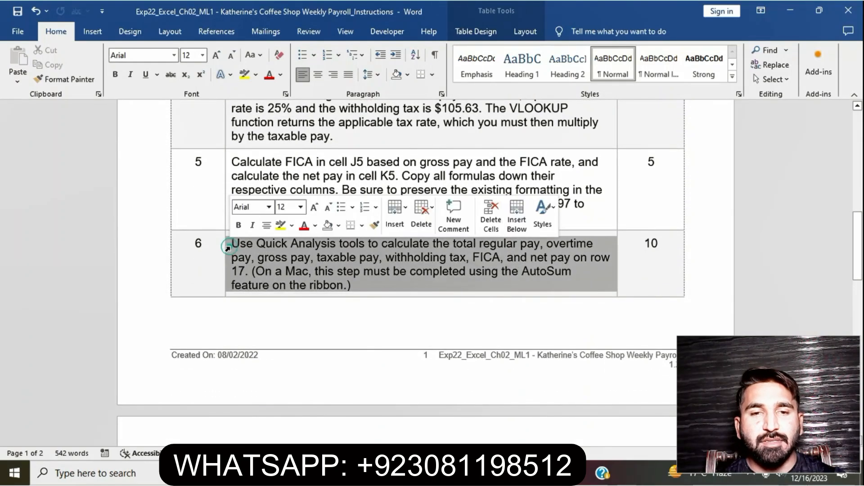
left_click(281, 231)
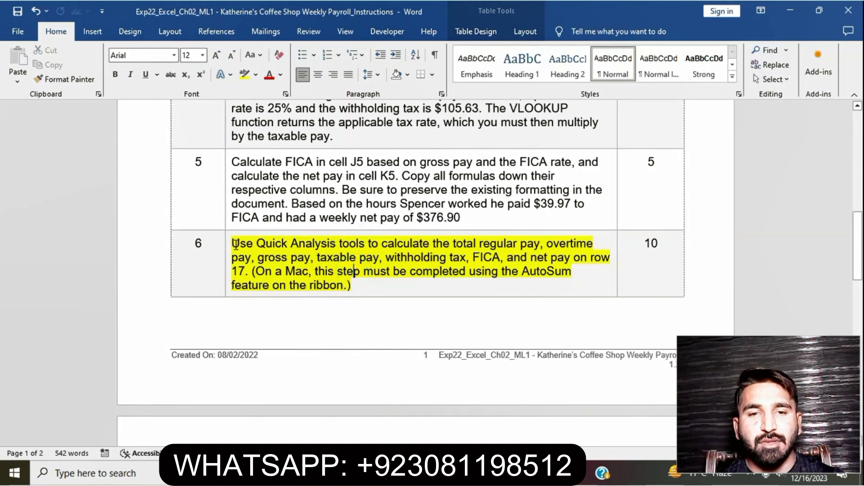
left_click_drag(236, 244, 249, 271)
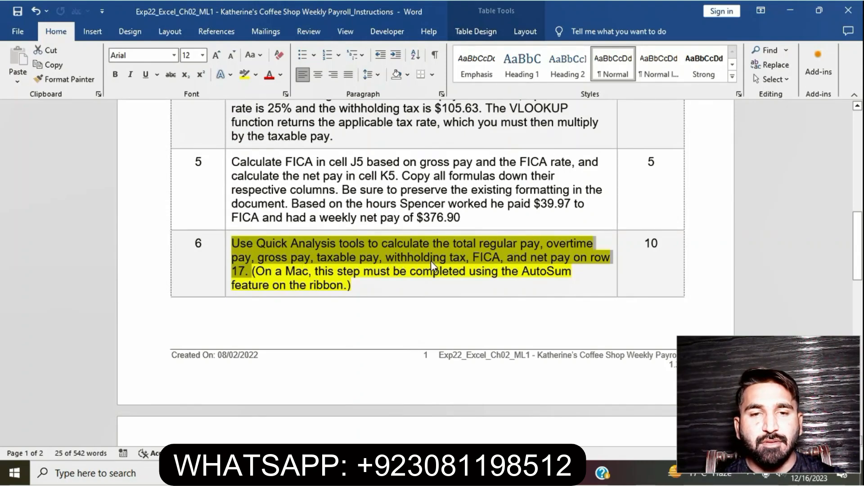
key("alt+Tab")
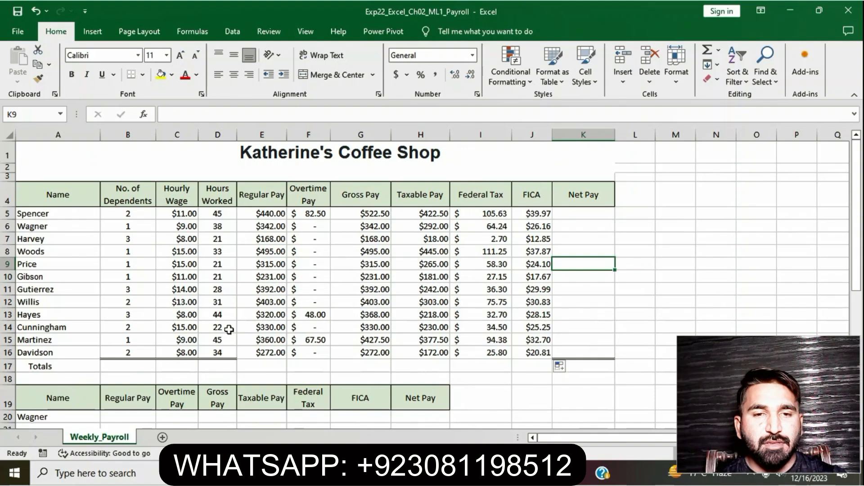
Review the hourly wage and regular pay cells and select the regular pay total cell E17.
left_click(186, 214)
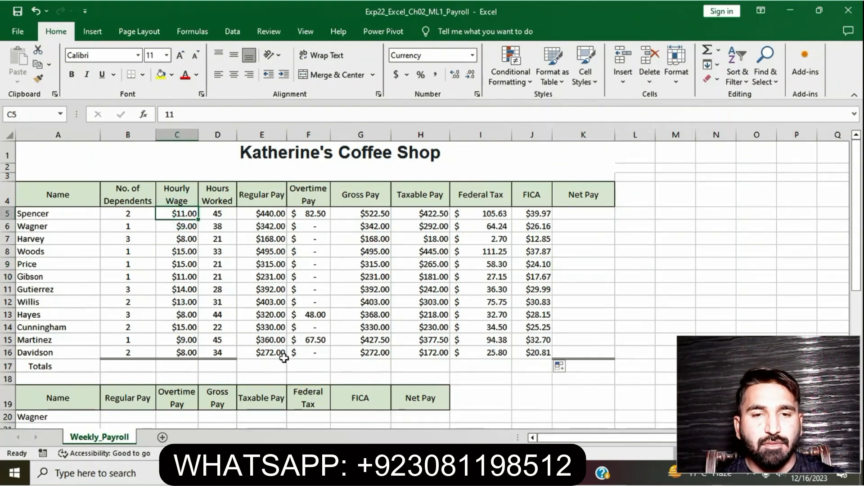
left_click(264, 213)
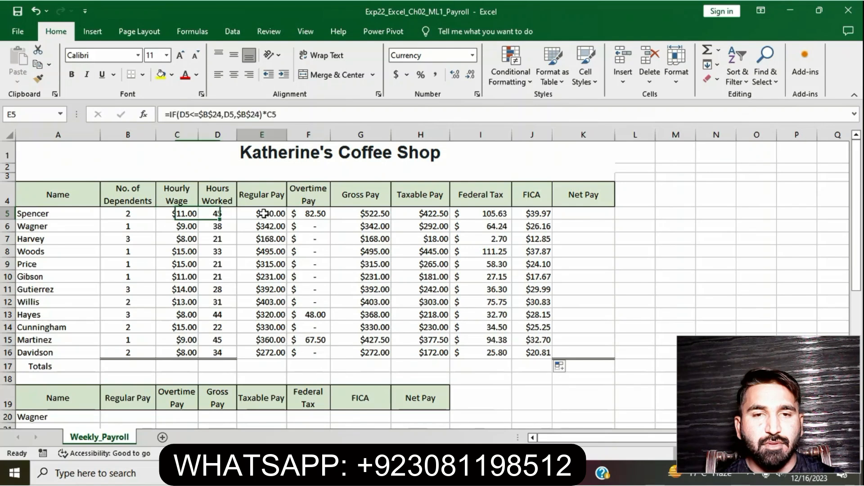
left_click(264, 367)
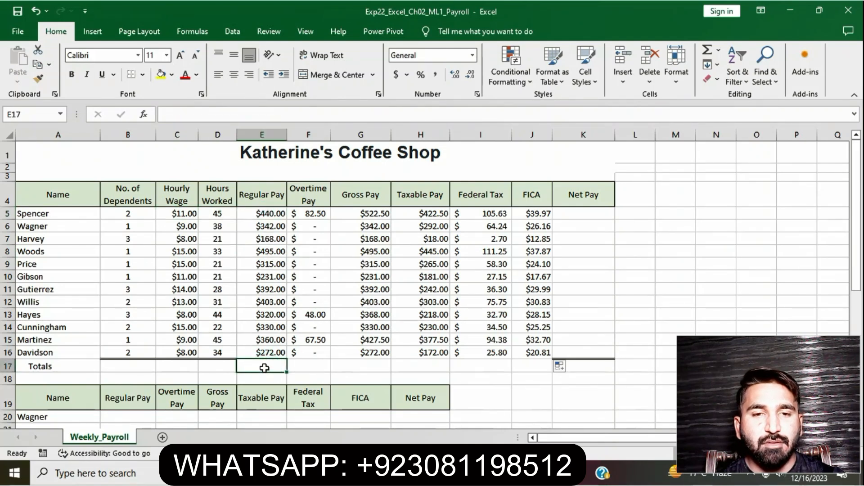
Total the regular pay column E5:E16 in E17 using the Quick Analysis Totals Sum option.
key("alt+Tab")
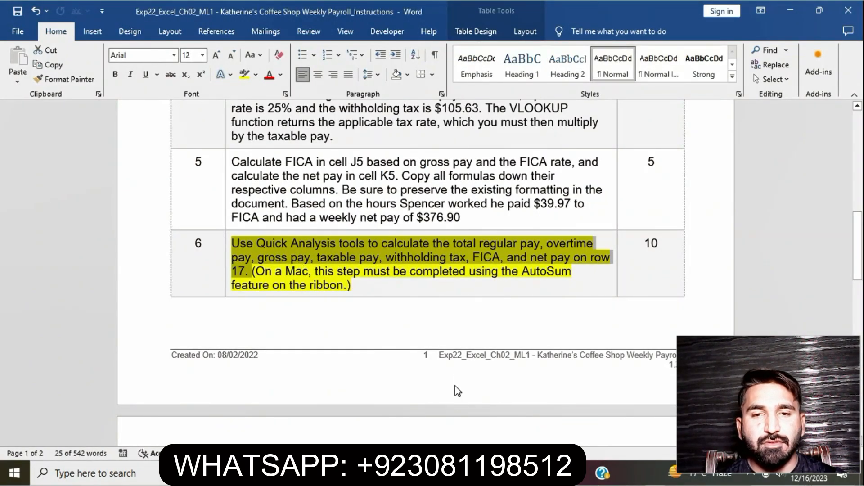
key("alt+Tab")
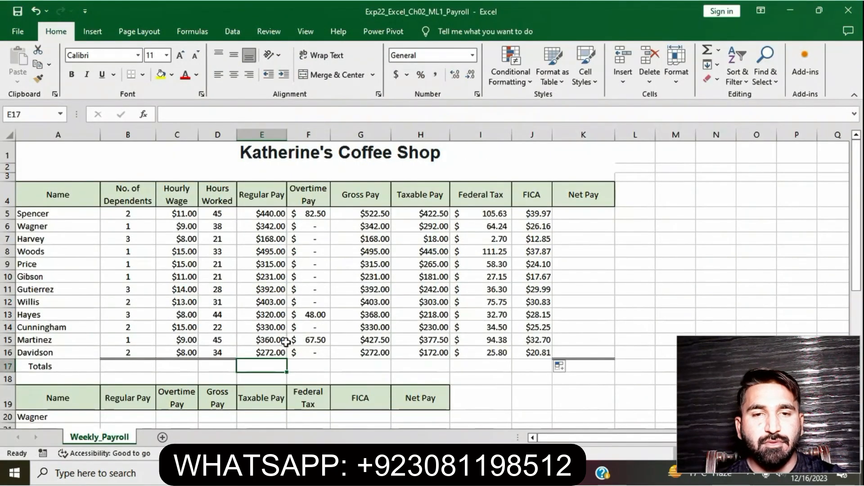
left_click_drag(269, 214, 272, 350)
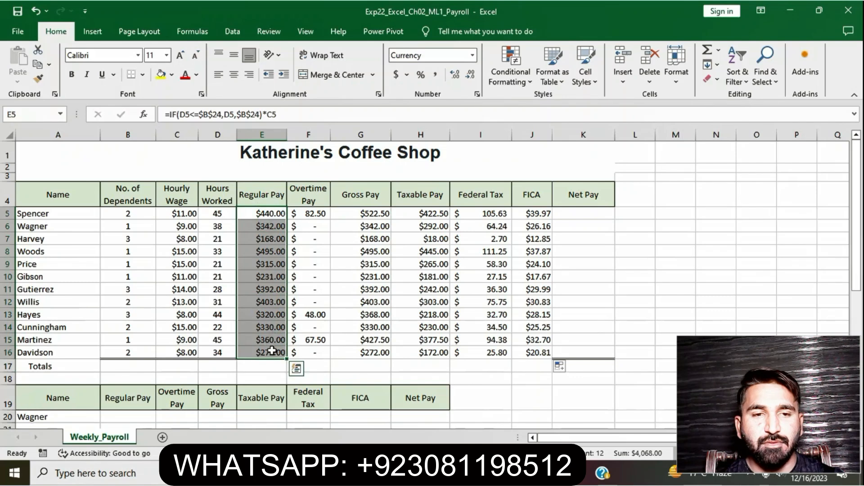
left_click(297, 369)
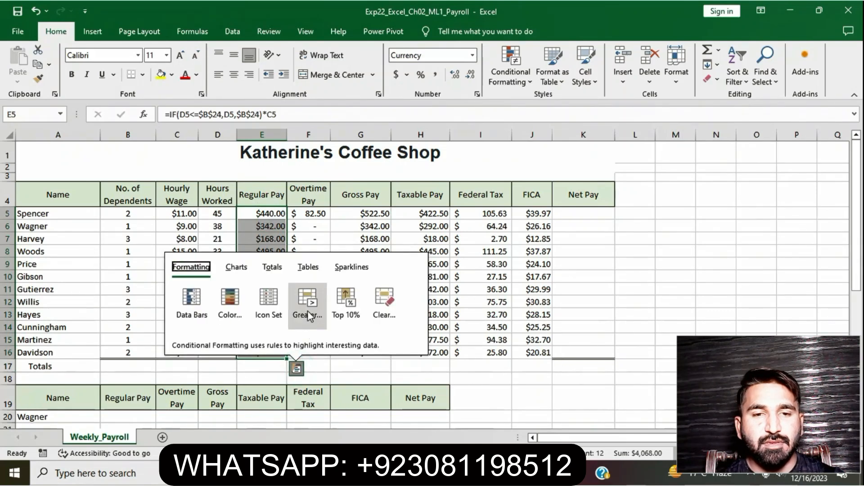
left_click(279, 272)
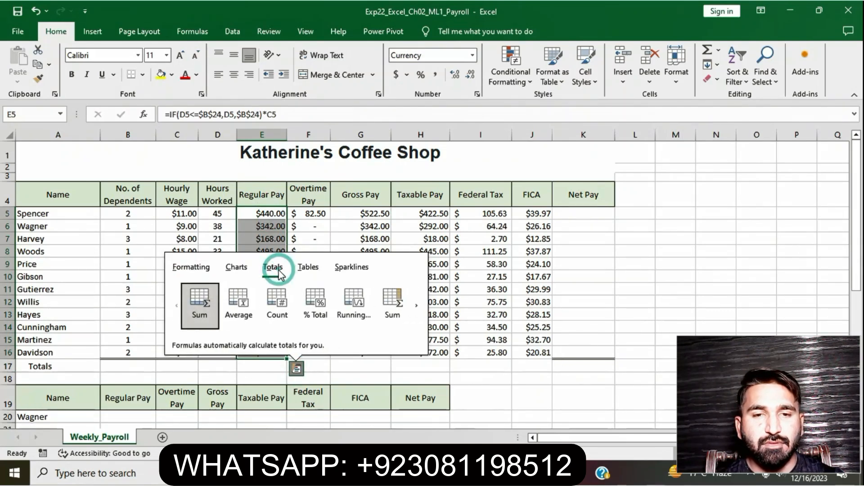
left_click(199, 304)
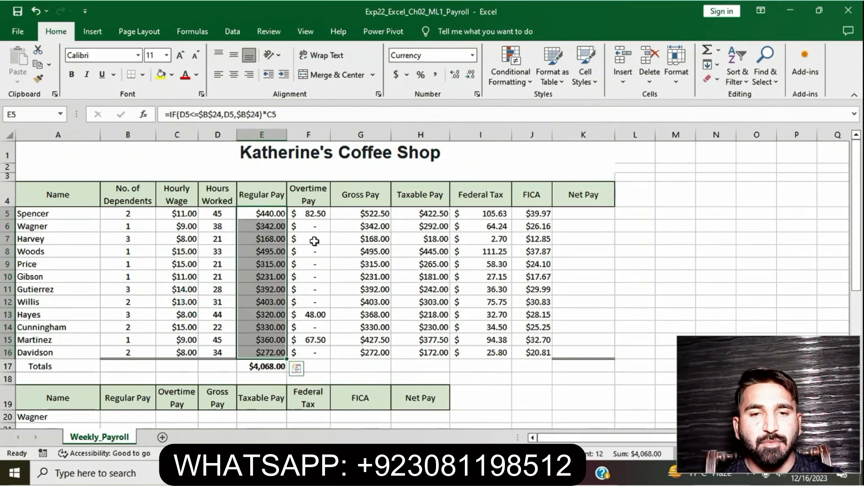
Total the overtime pay column F5:F16 in F17 with Quick Analysis Totals Sum.
left_click(310, 213)
left_click_drag(310, 213, 309, 353)
left_click(340, 370)
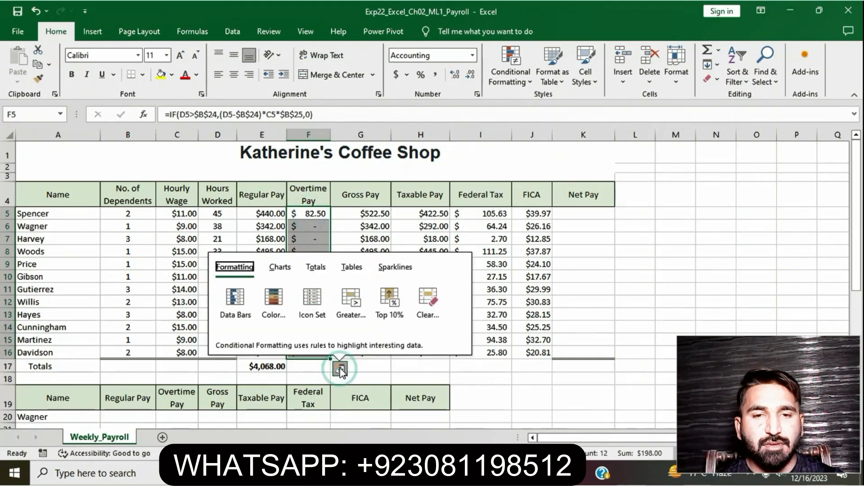
left_click(315, 268)
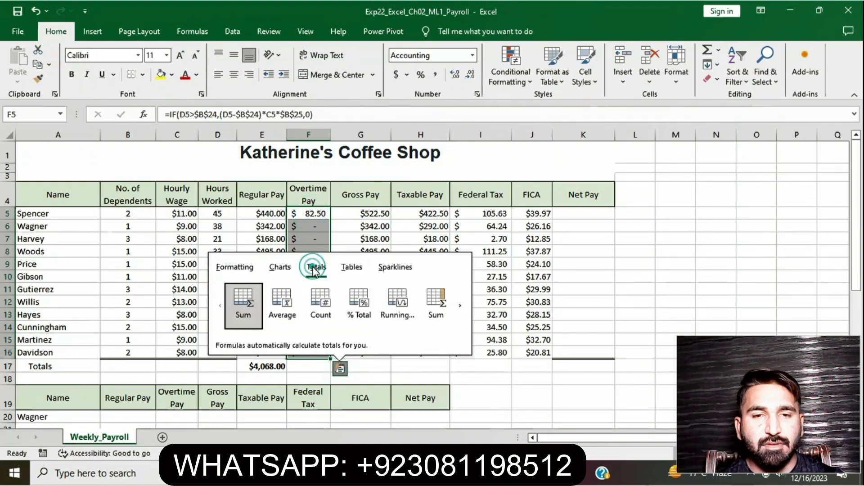
left_click(241, 301)
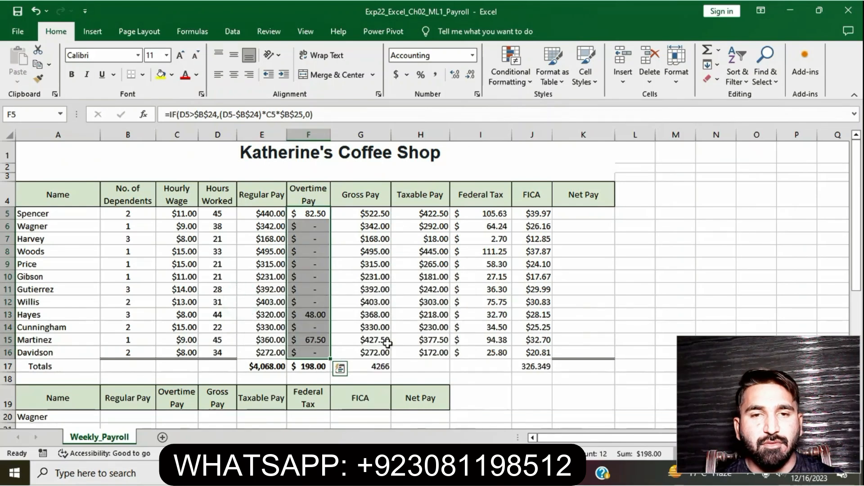
Total the gross pay column G5:G16 in G17 with Quick Analysis Sum, replacing the existing value.
left_click_drag(366, 215, 374, 351)
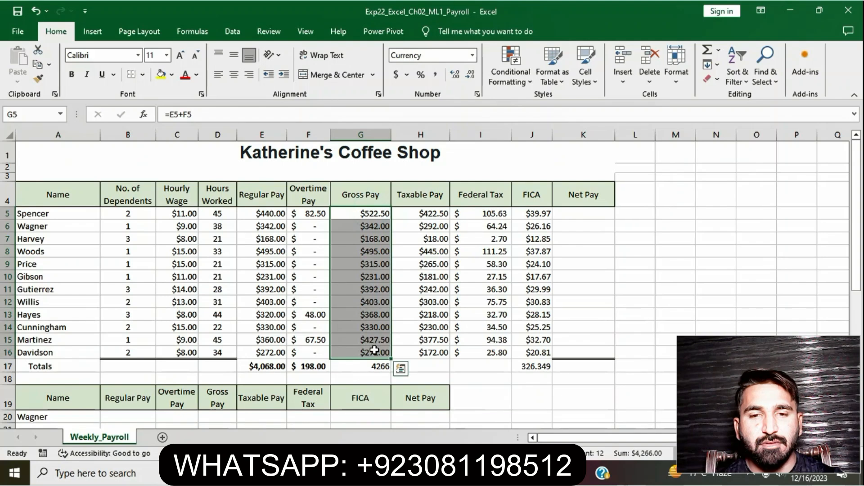
left_click(401, 369)
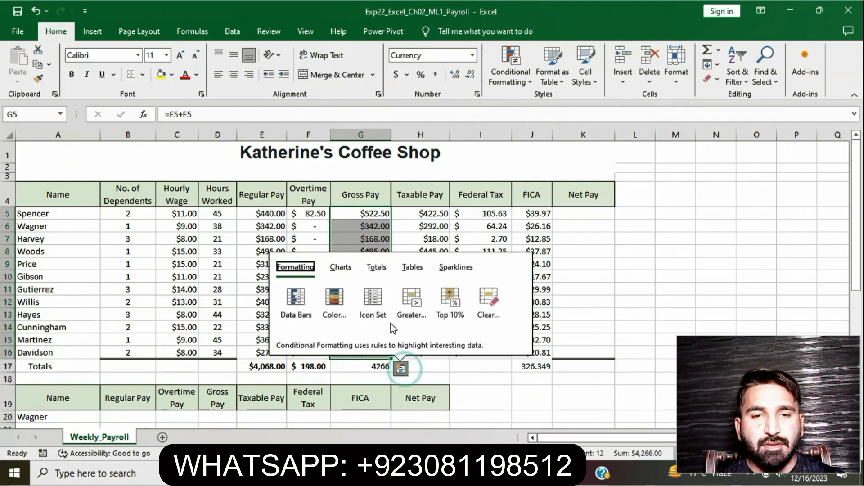
left_click(376, 268)
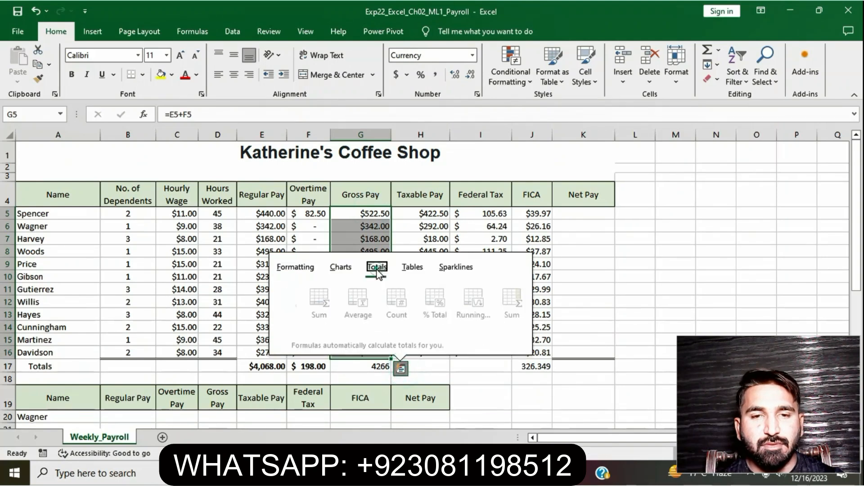
left_click(305, 299)
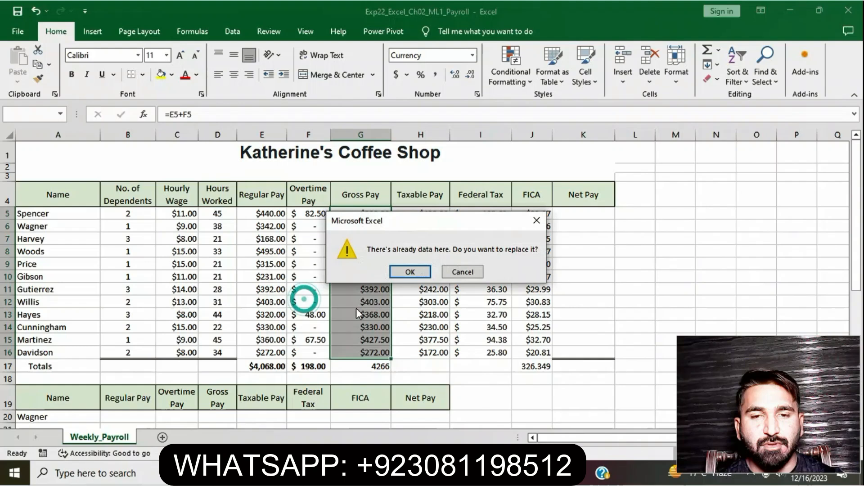
left_click(411, 272)
Total the taxable pay column H5:H16 in H17 with Quick Analysis Totals Sum.
left_click_drag(428, 214, 430, 353)
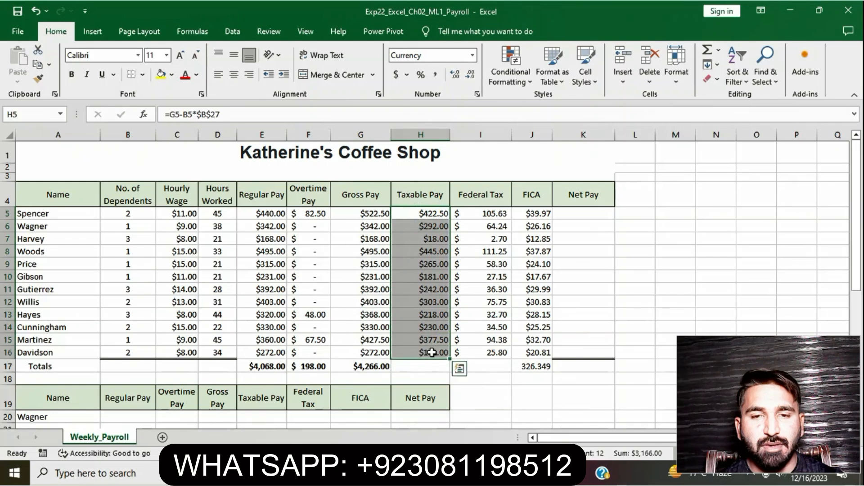
left_click(461, 371)
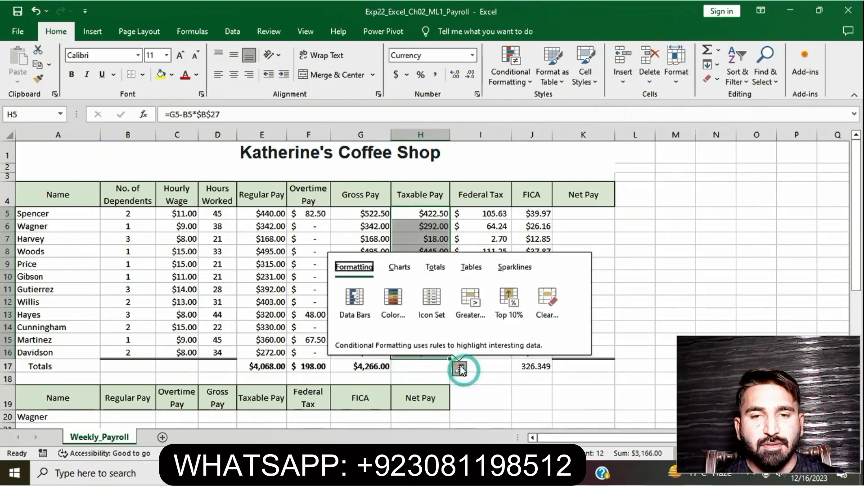
left_click(436, 270)
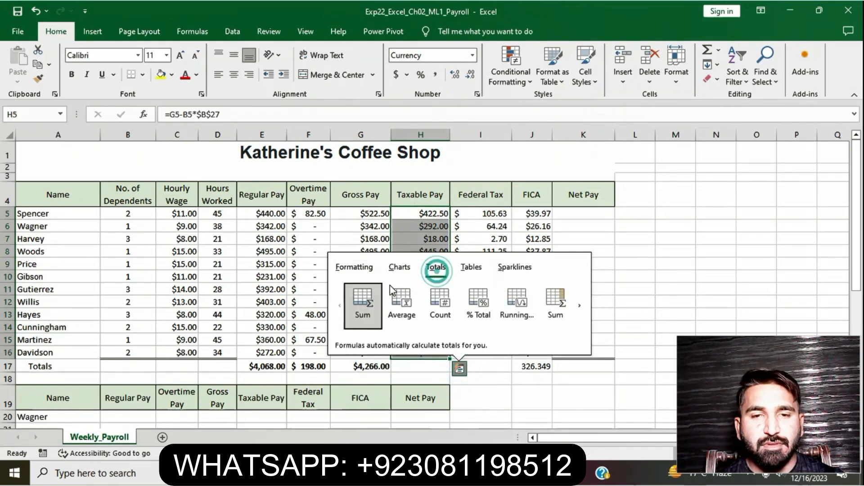
left_click(370, 300)
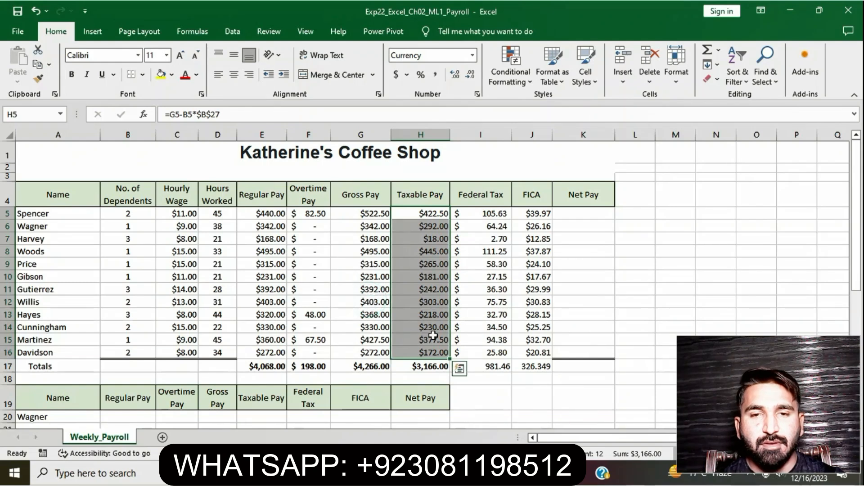
Total the federal tax column I5:I16 in I17 with Quick Analysis Sum, replacing the existing value.
left_click_drag(499, 214, 497, 350)
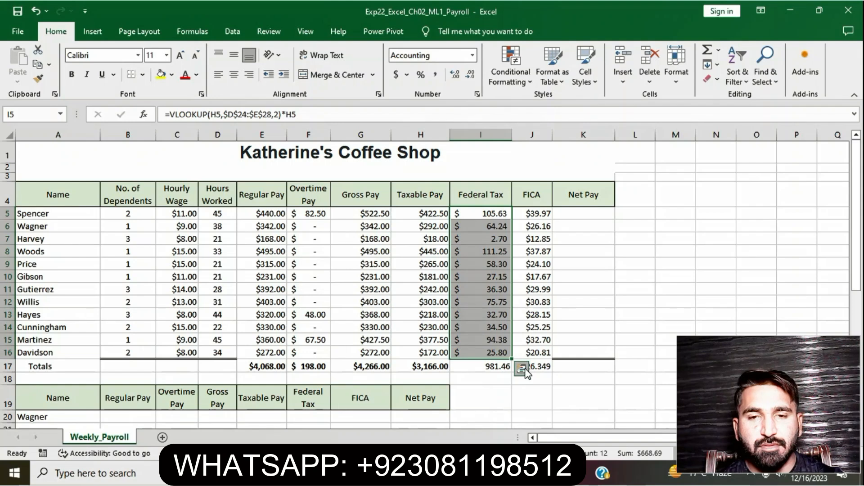
left_click(522, 369)
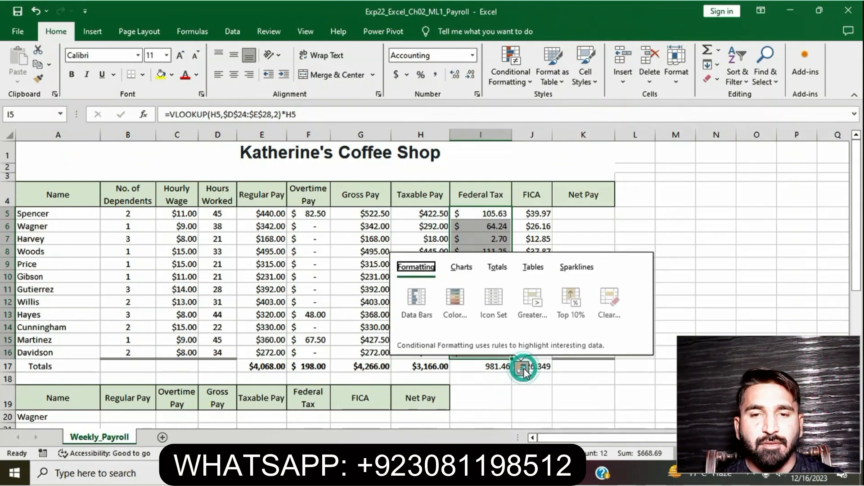
left_click(500, 269)
left_click(424, 308)
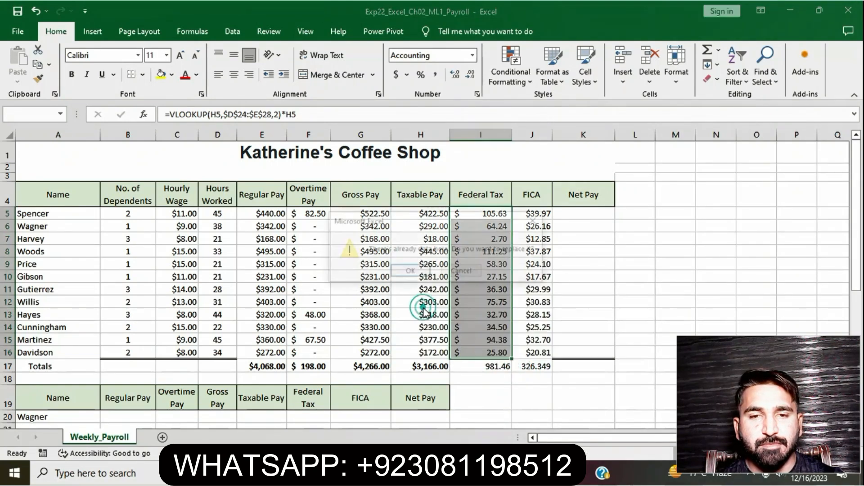
left_click(415, 271)
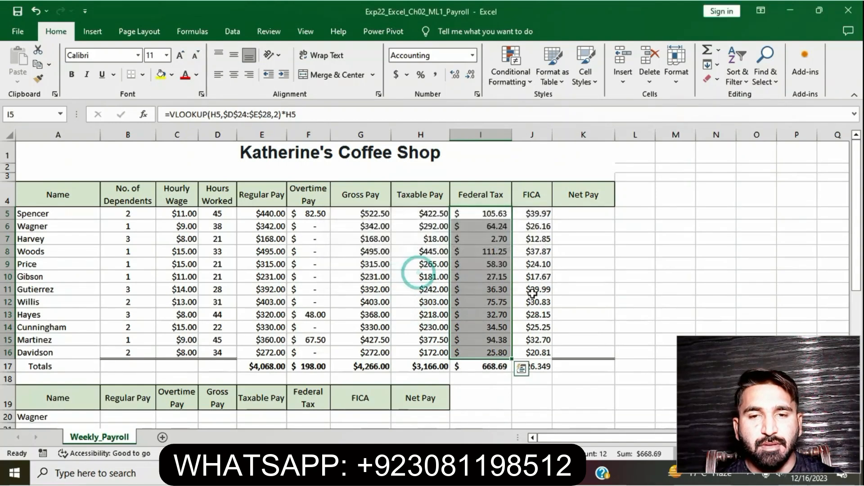
Total the FICA column J5:J16 in J17 with Quick Analysis Sum, replacing the existing value.
left_click(531, 277)
left_click_drag(539, 214, 547, 354)
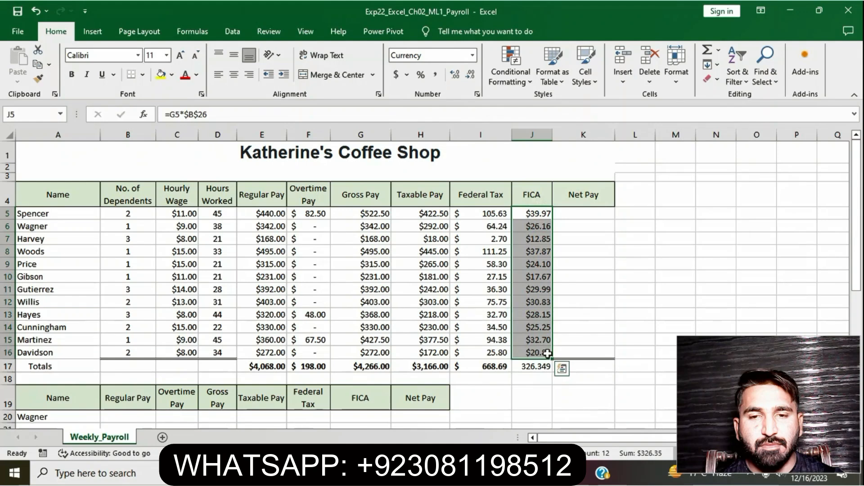
left_click(561, 369)
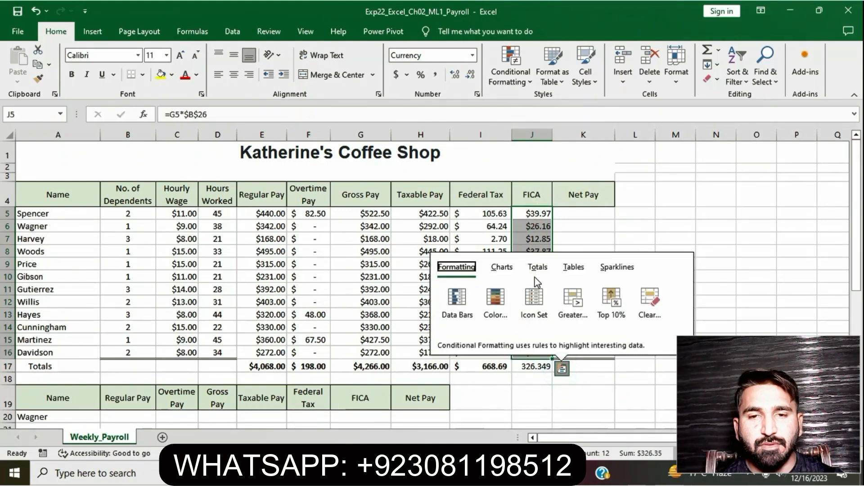
left_click(537, 270)
left_click(471, 296)
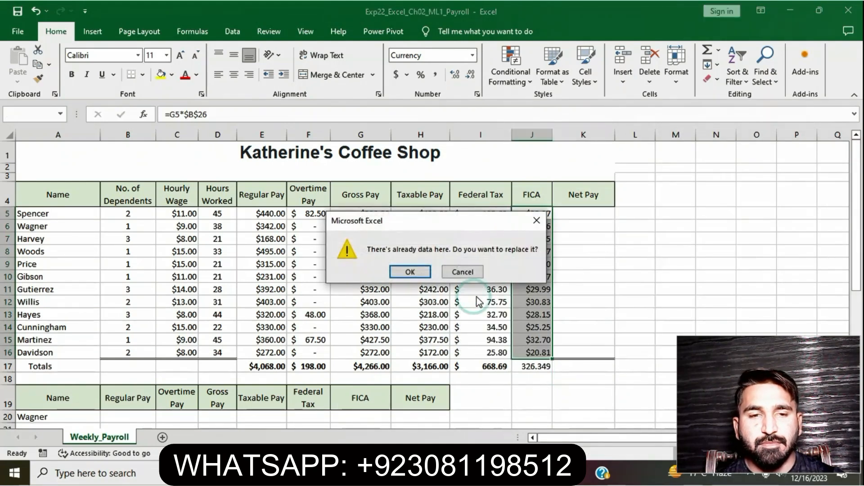
left_click(410, 272)
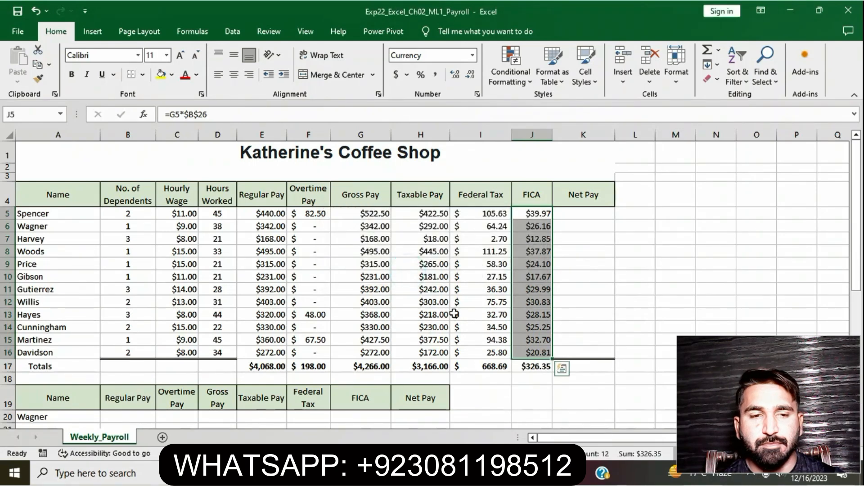
Switch to the Word instructions and remove the highlight from the step 6 text.
left_click(454, 314)
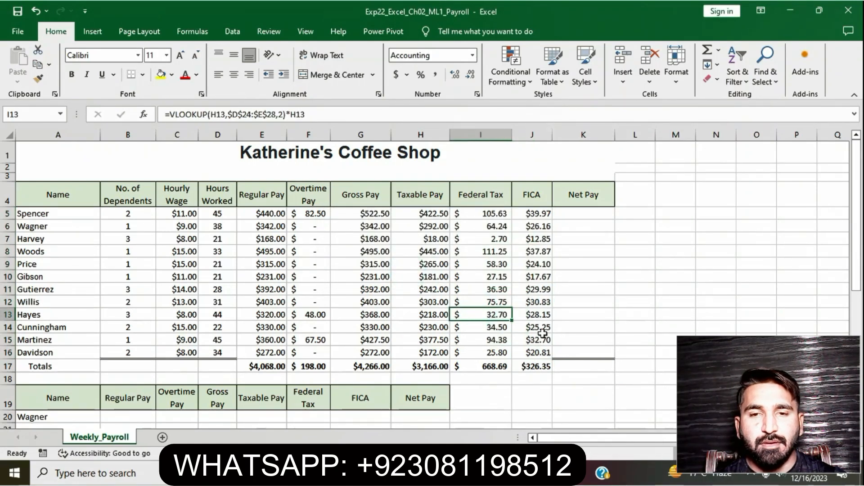
key("alt+Tab")
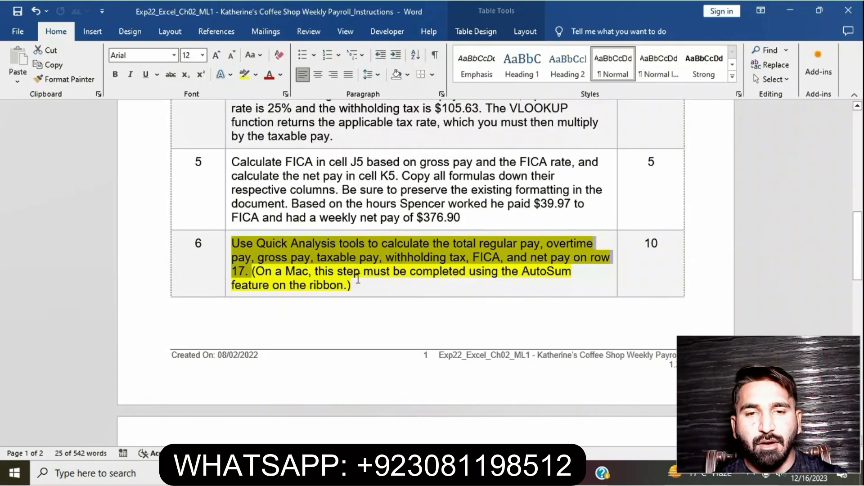
left_click(357, 278)
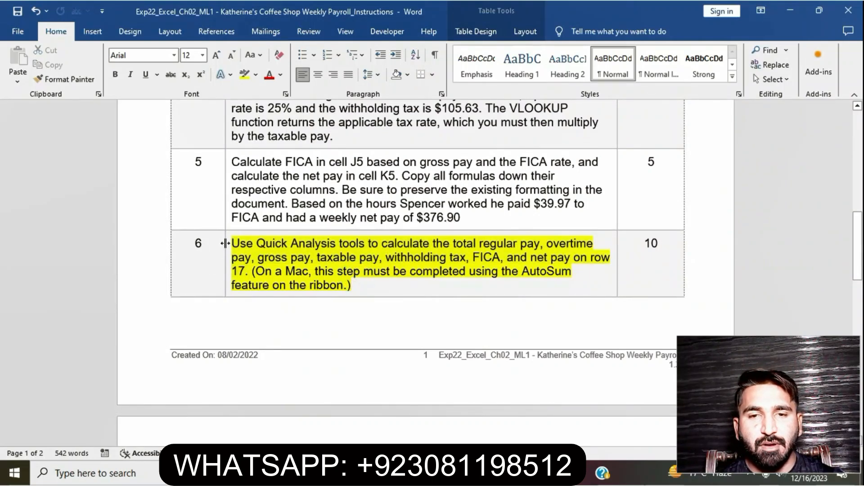
left_click(228, 247)
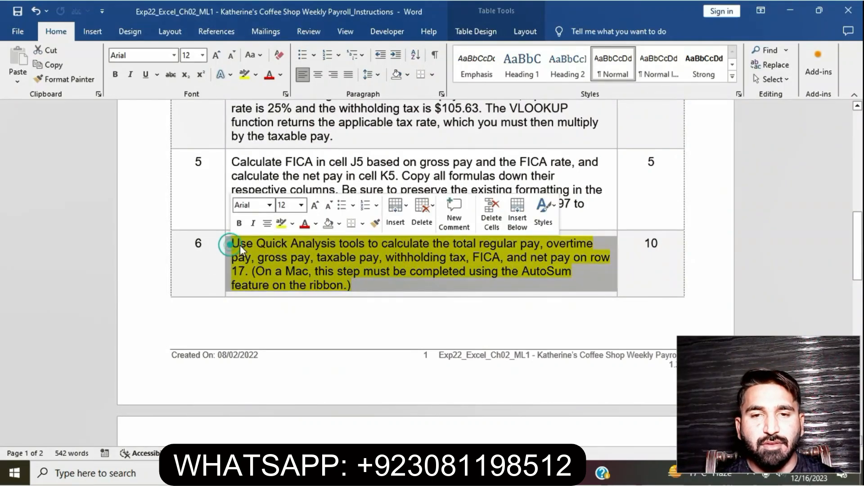
left_click(280, 223)
left_click(327, 288)
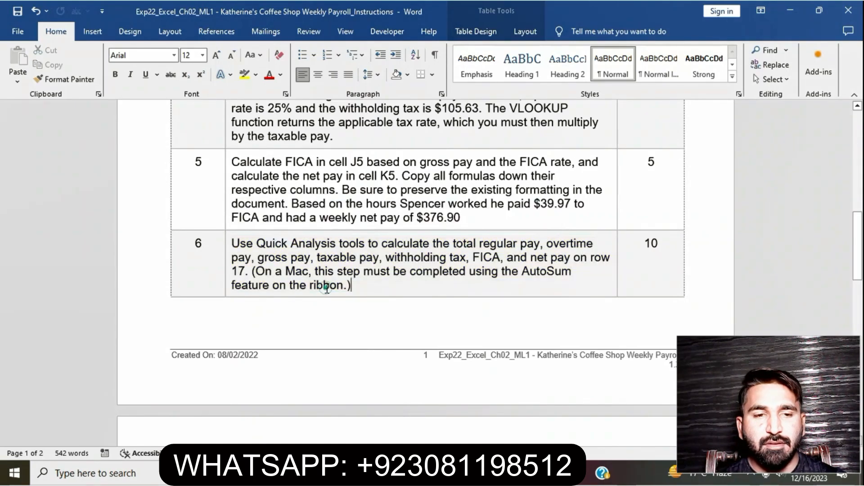